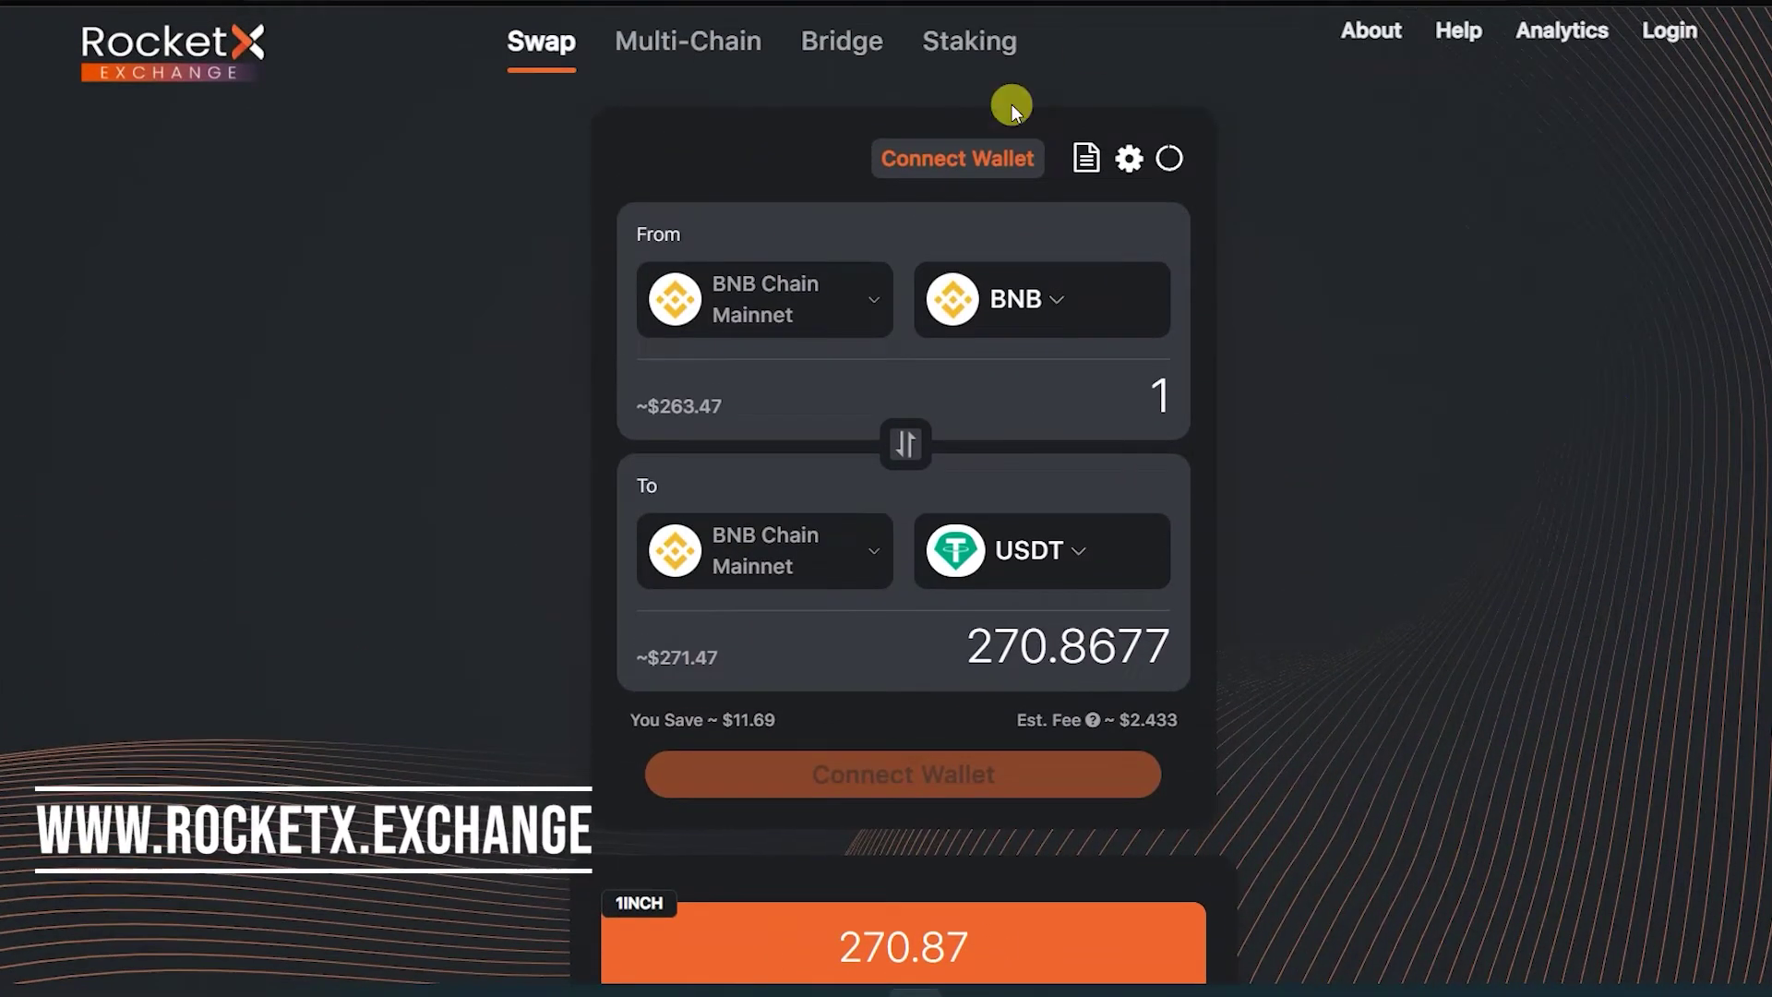
Connect a MetaMask wallet on Ethereum Mainnet, showing a 1 ETH to FET quote
left_click(976, 166)
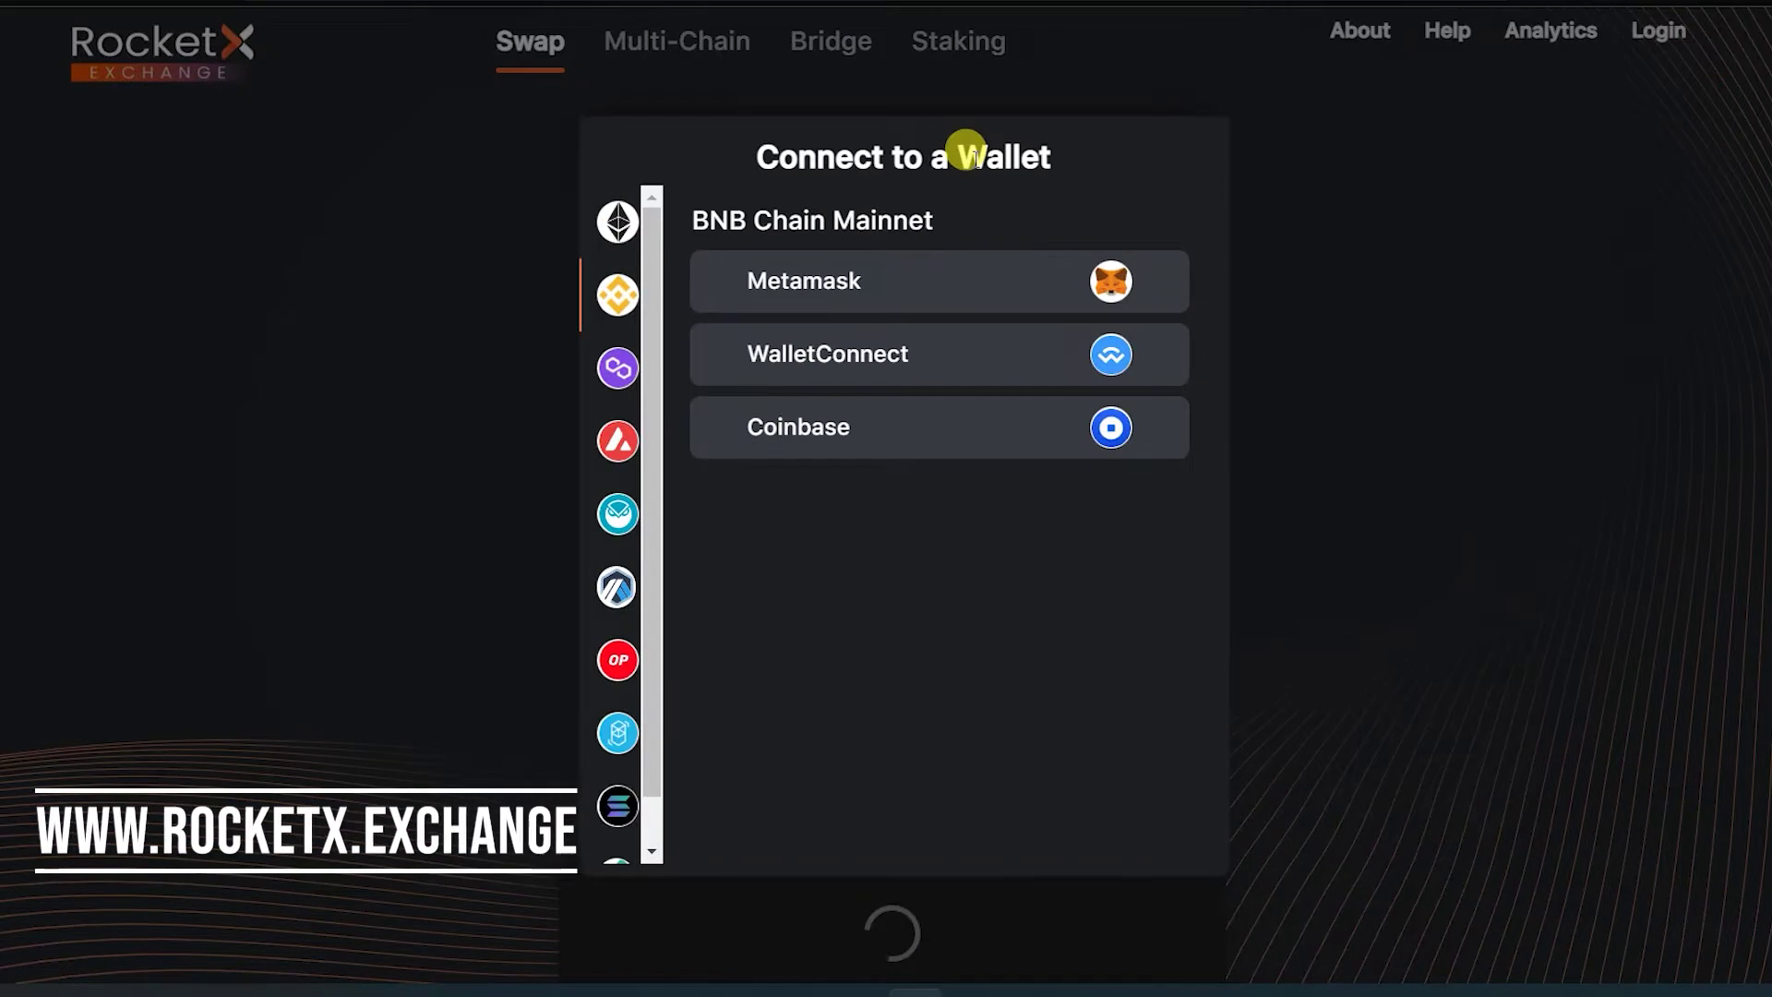
left_click(617, 226)
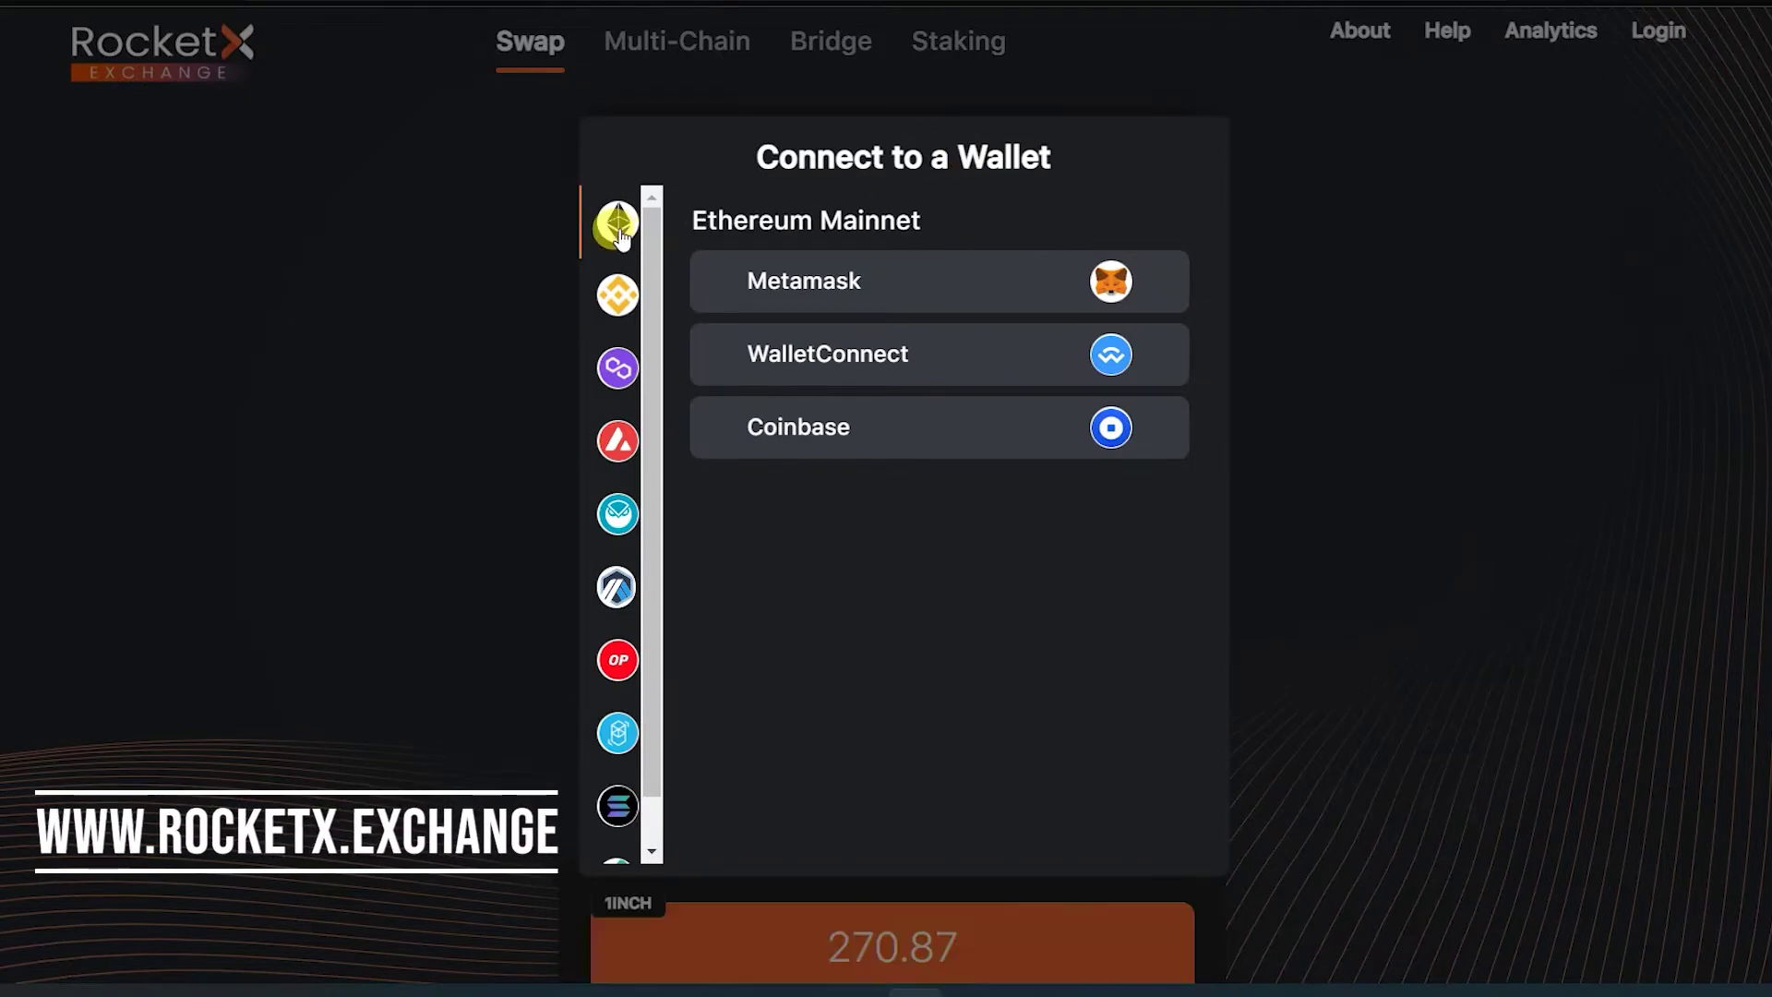
left_click(791, 283)
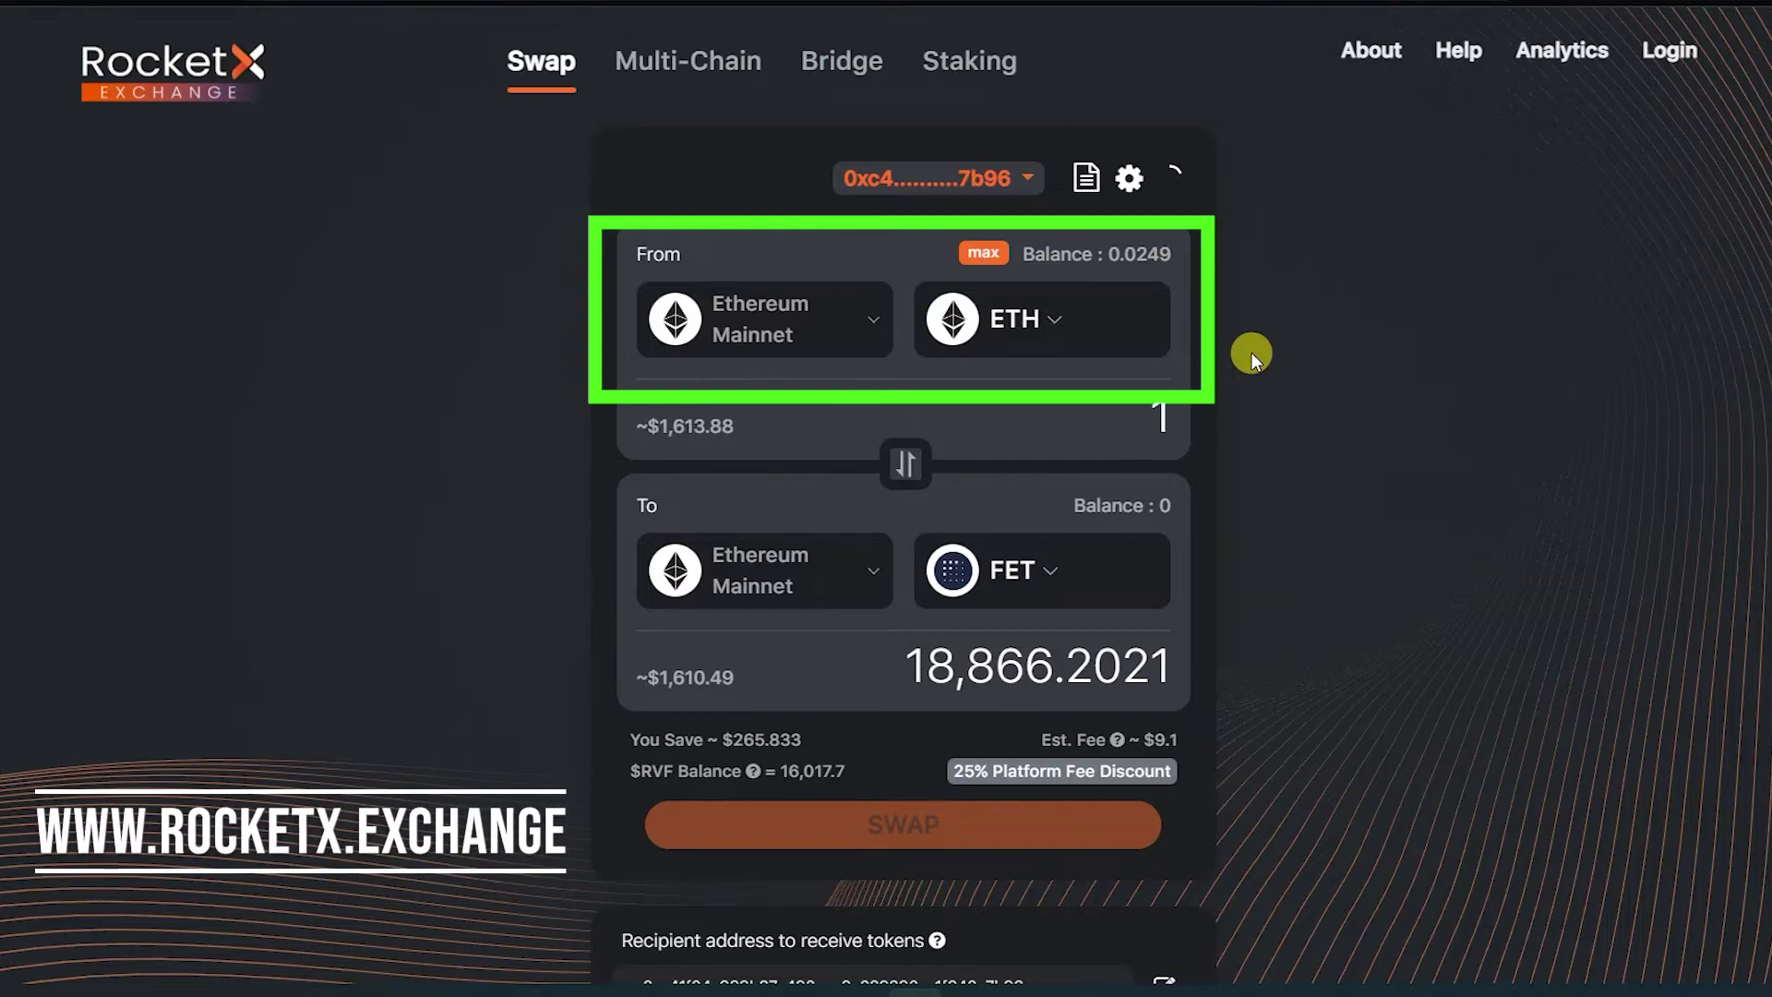
Set Avalanche Mainnet as the receiving network, quoting about 66.758 AVAX for 1 ETH
left_click(832, 571)
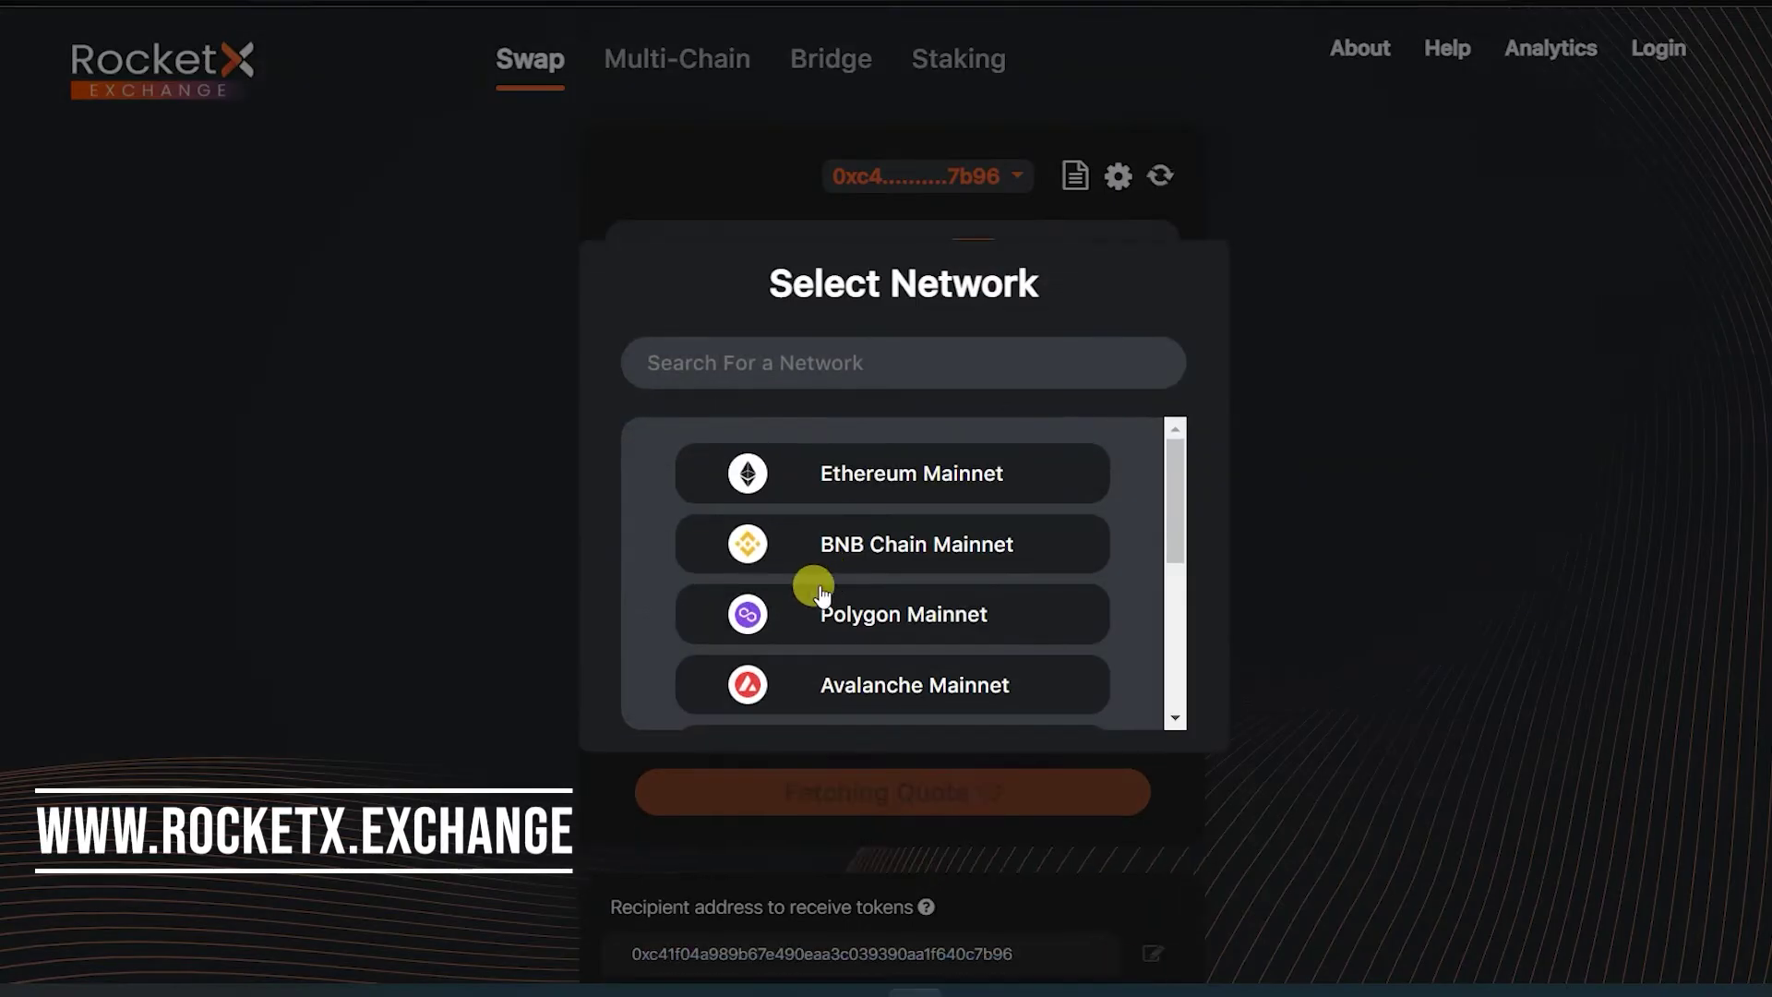
left_click(864, 684)
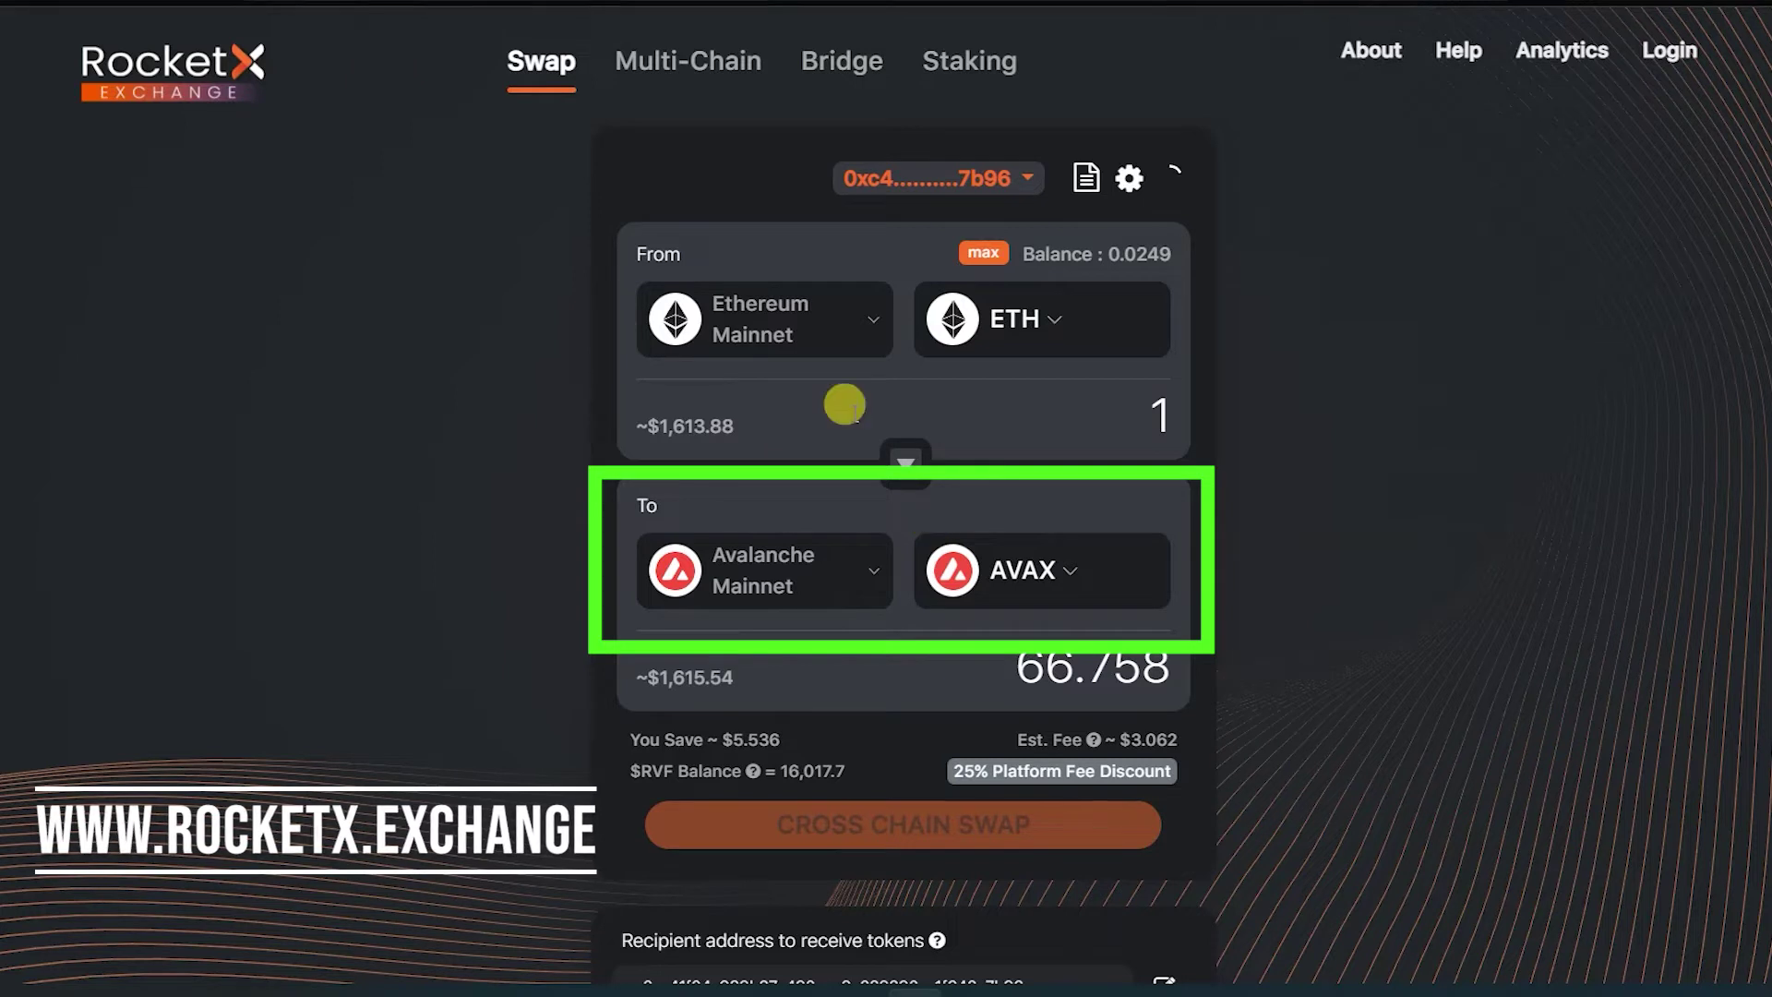
Receive AVAX on Avalanche and change the send amount from 1 to 2 ETH
left_click(1071, 573)
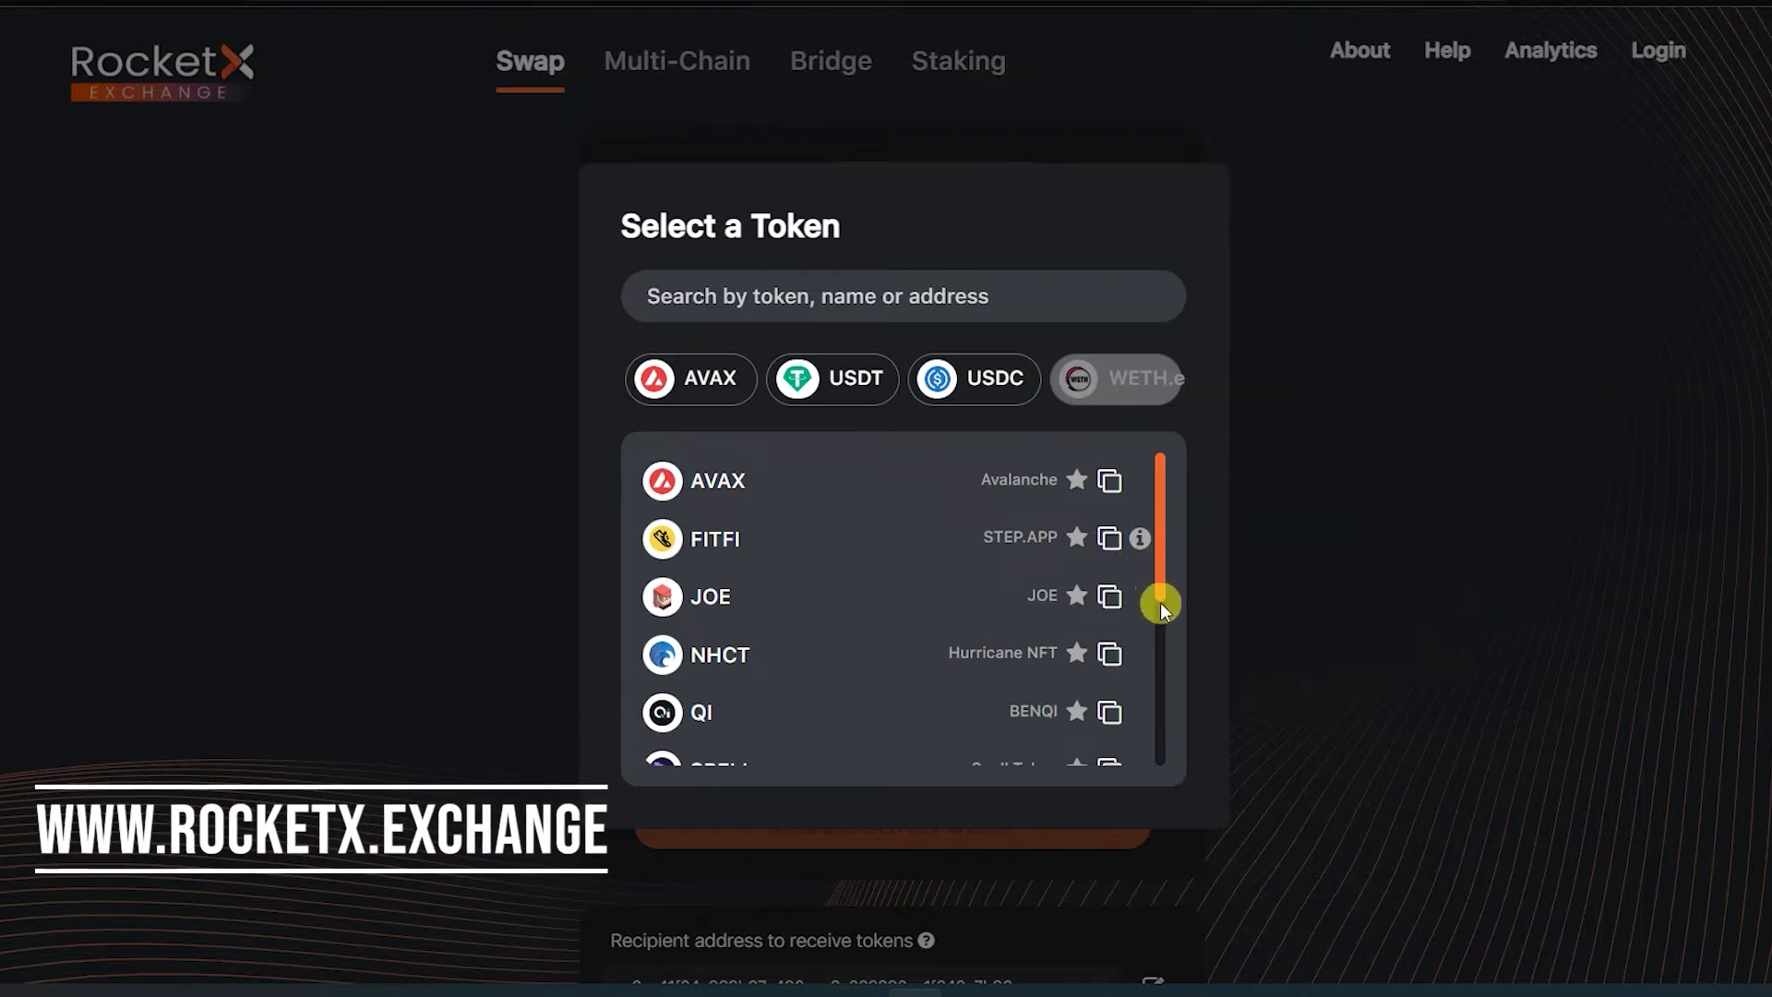
left_click(1161, 624)
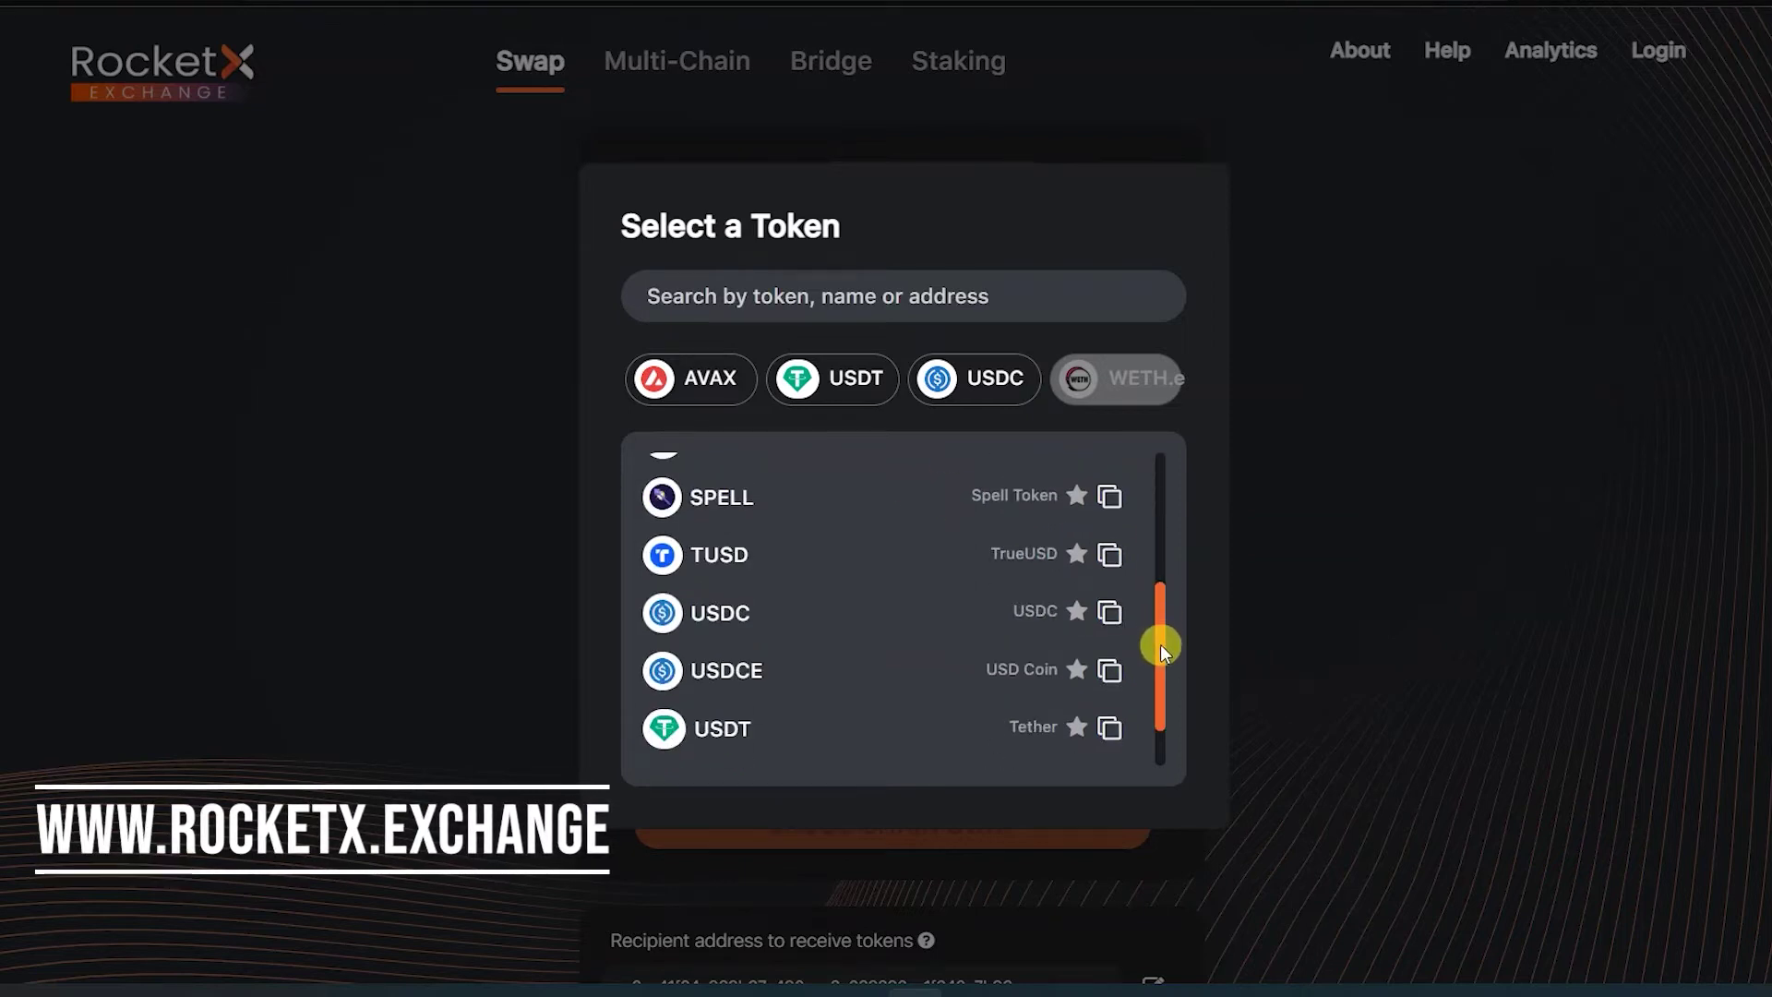
mouse_move(1160, 645)
left_mouse_down()
mouse_move(1159, 668)
mouse_move(1144, 504)
left_mouse_up()
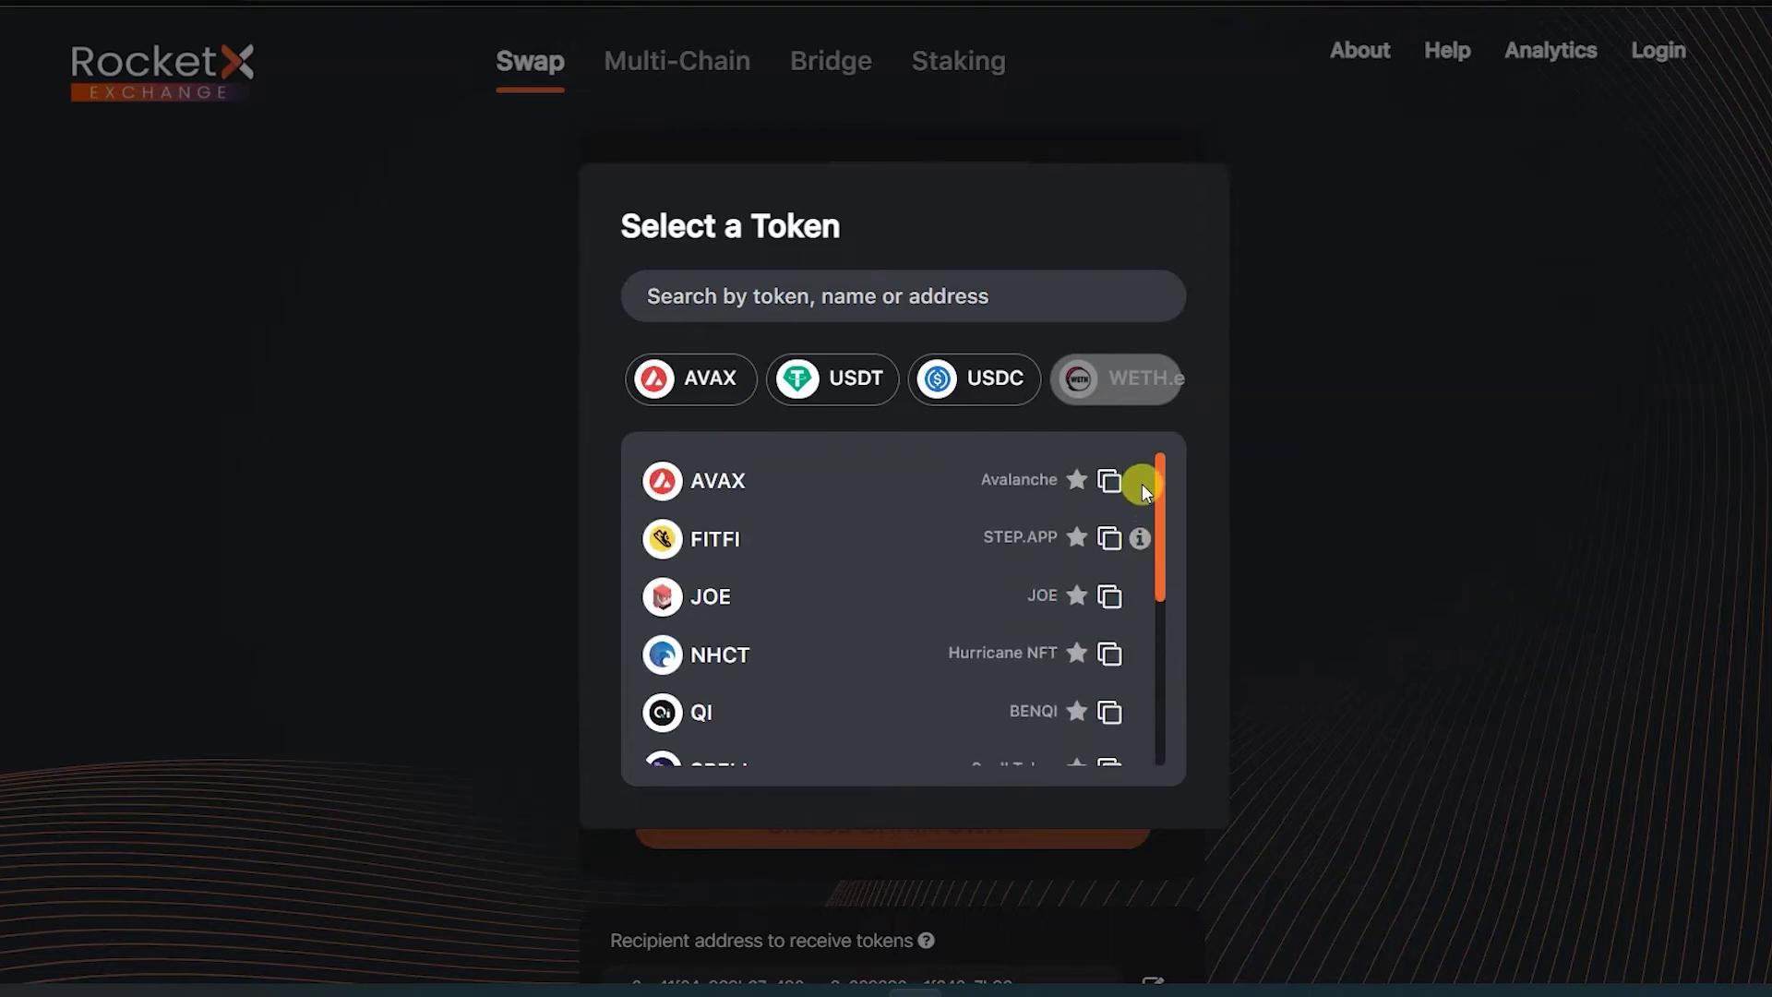
left_click(692, 388)
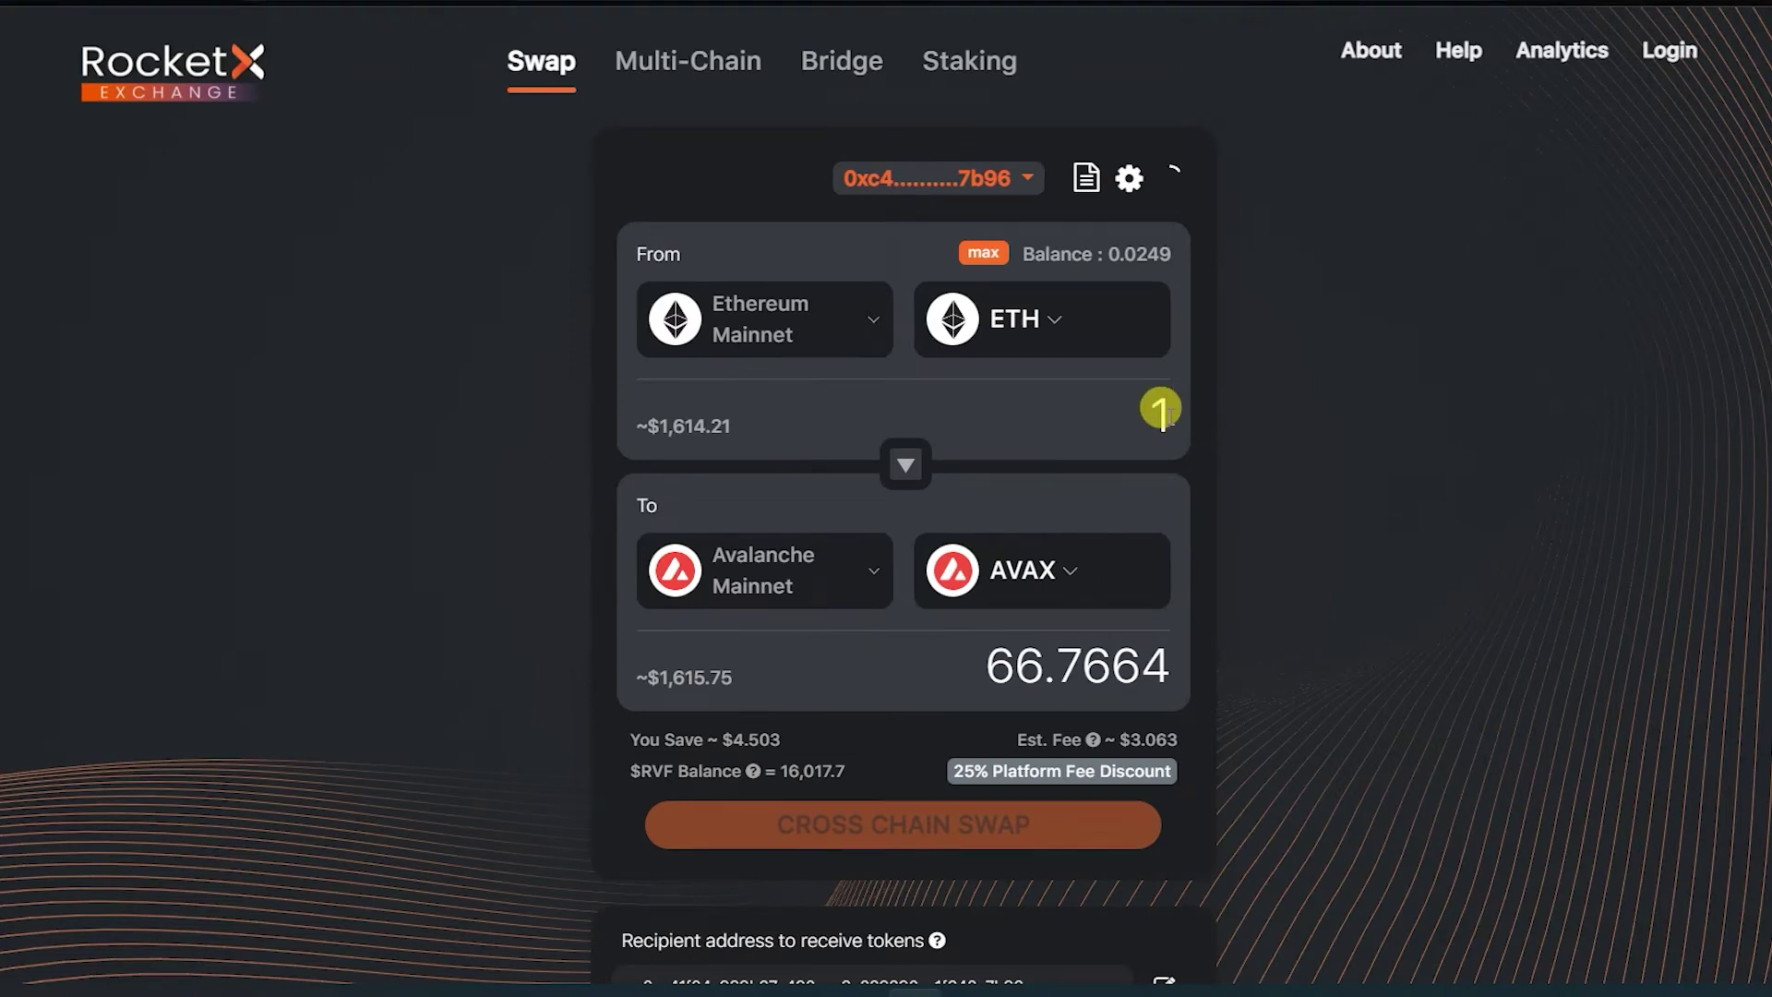
key("BackSpace")
type("2")
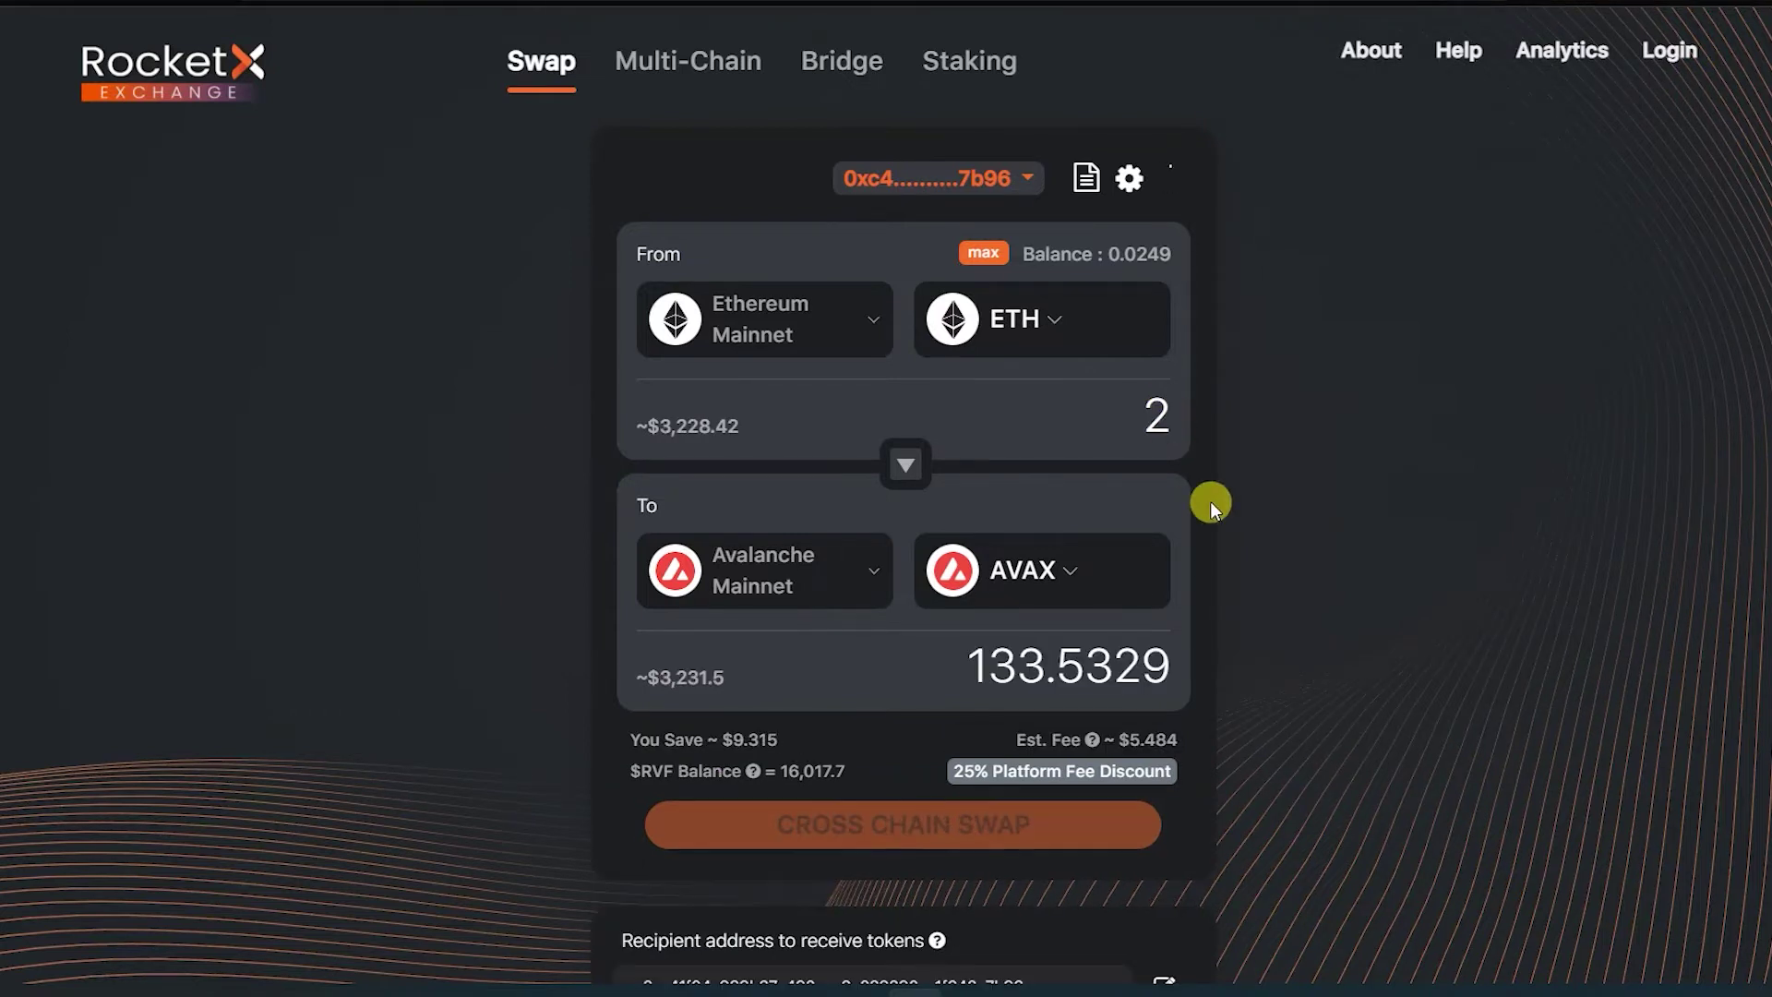
scroll(1211, 502, "down", 3)
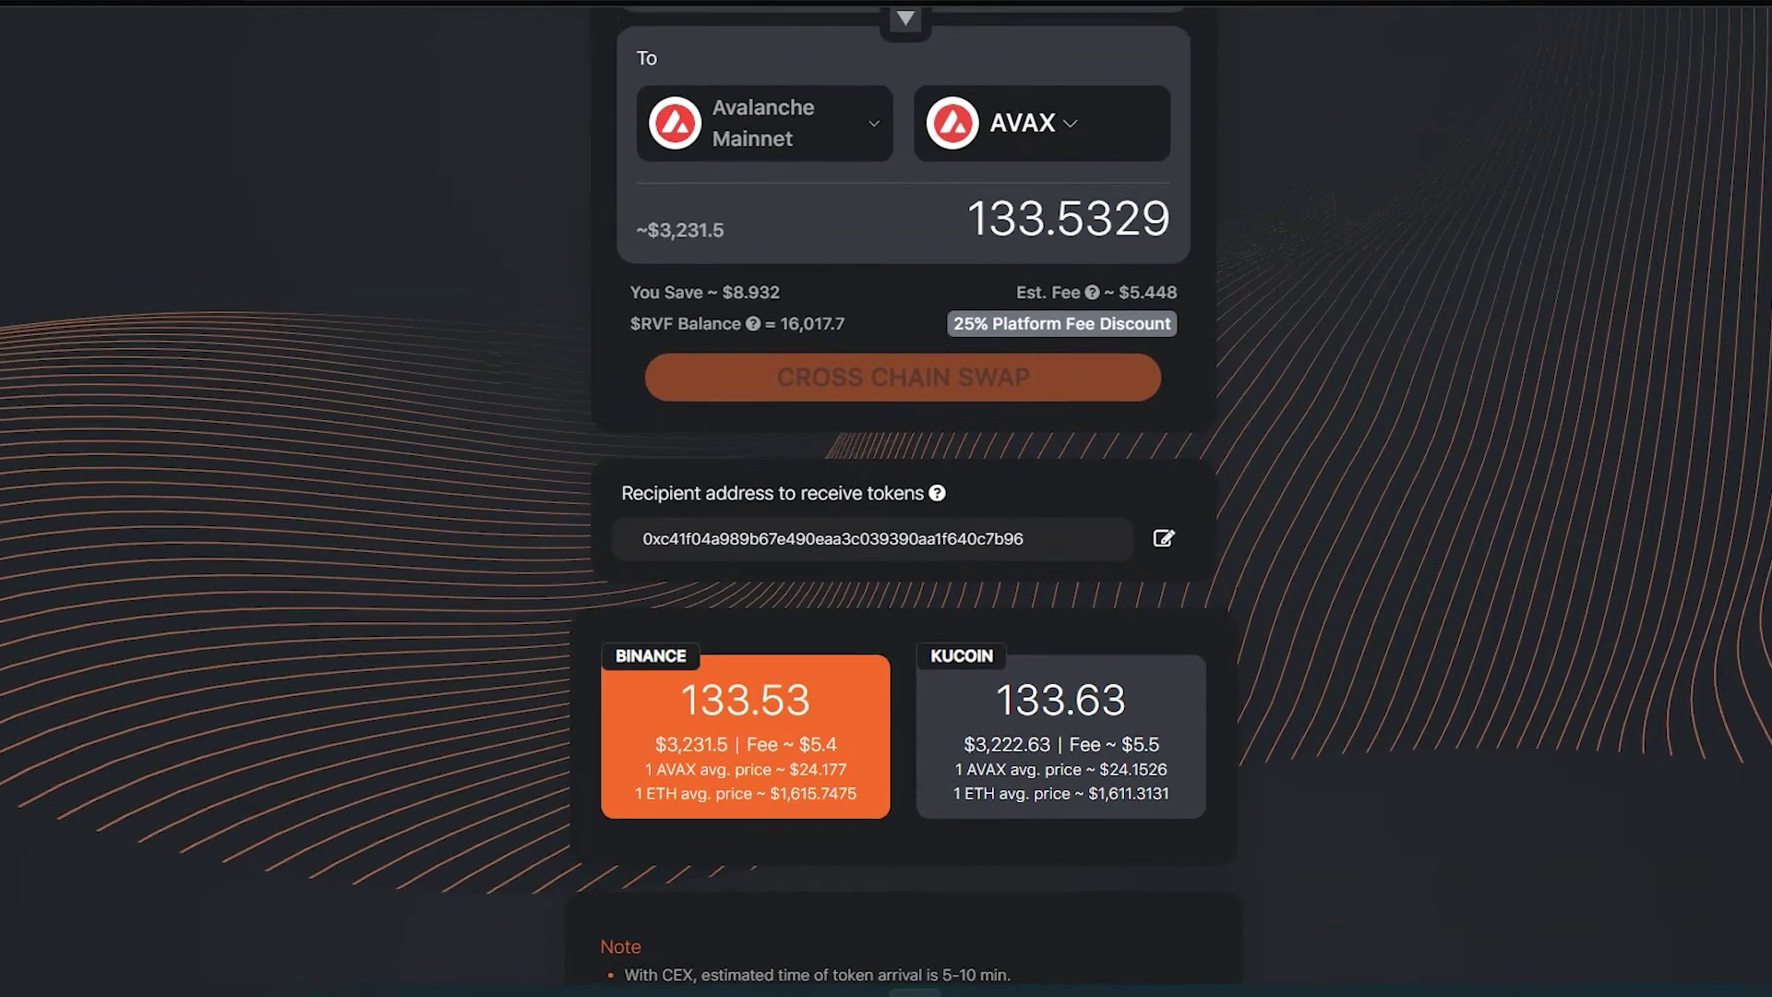
scroll(886, 499, "up", 1)
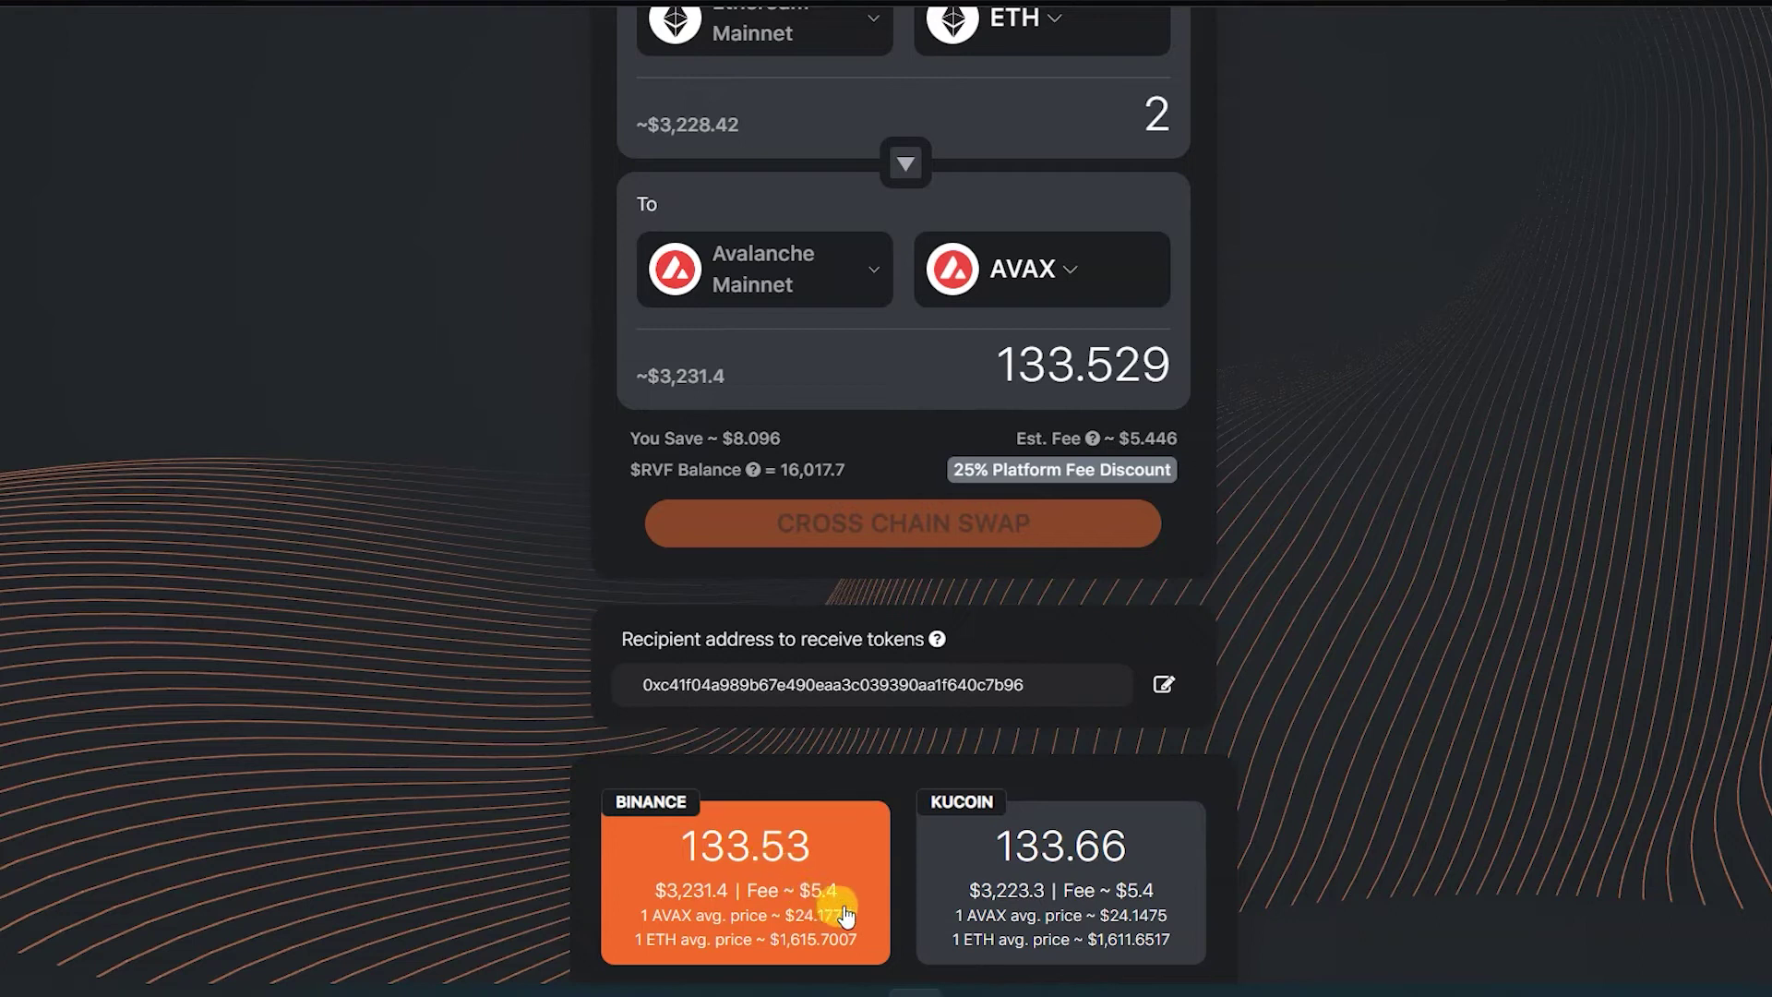
scroll(1155, 672, "up", 3)
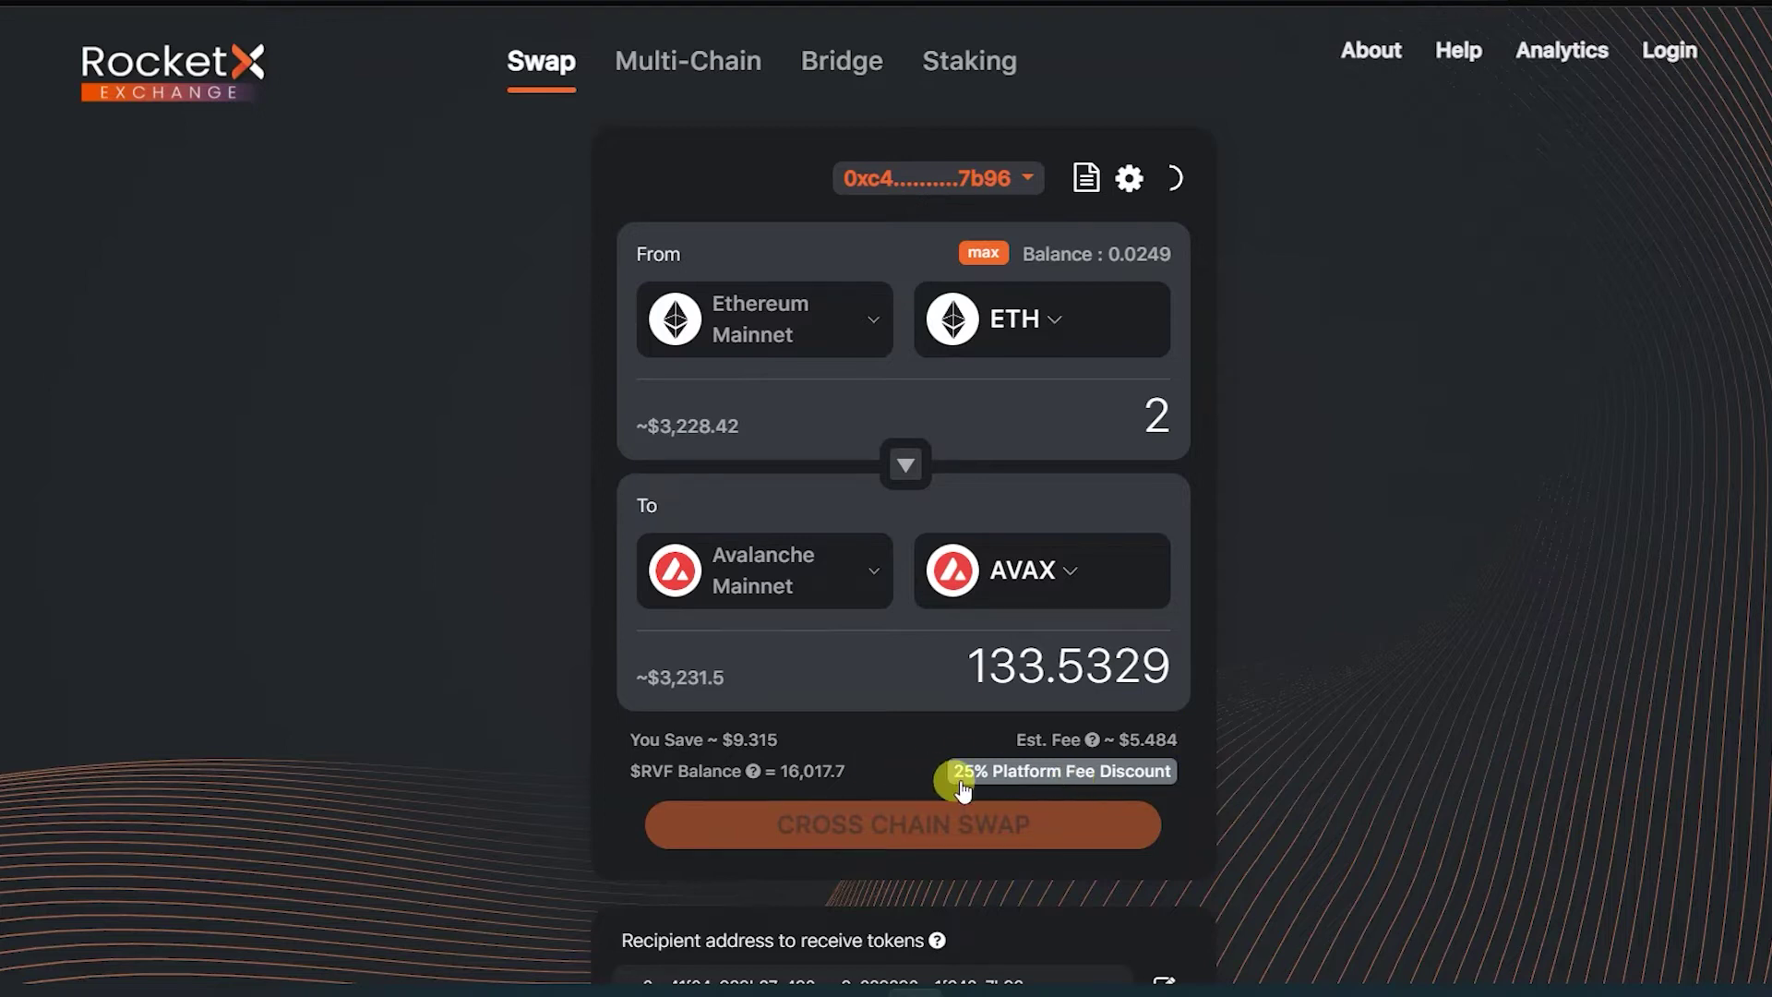
Check the 25% Platform Fee Discount details and bring up the sending-token chooser
left_click(997, 784)
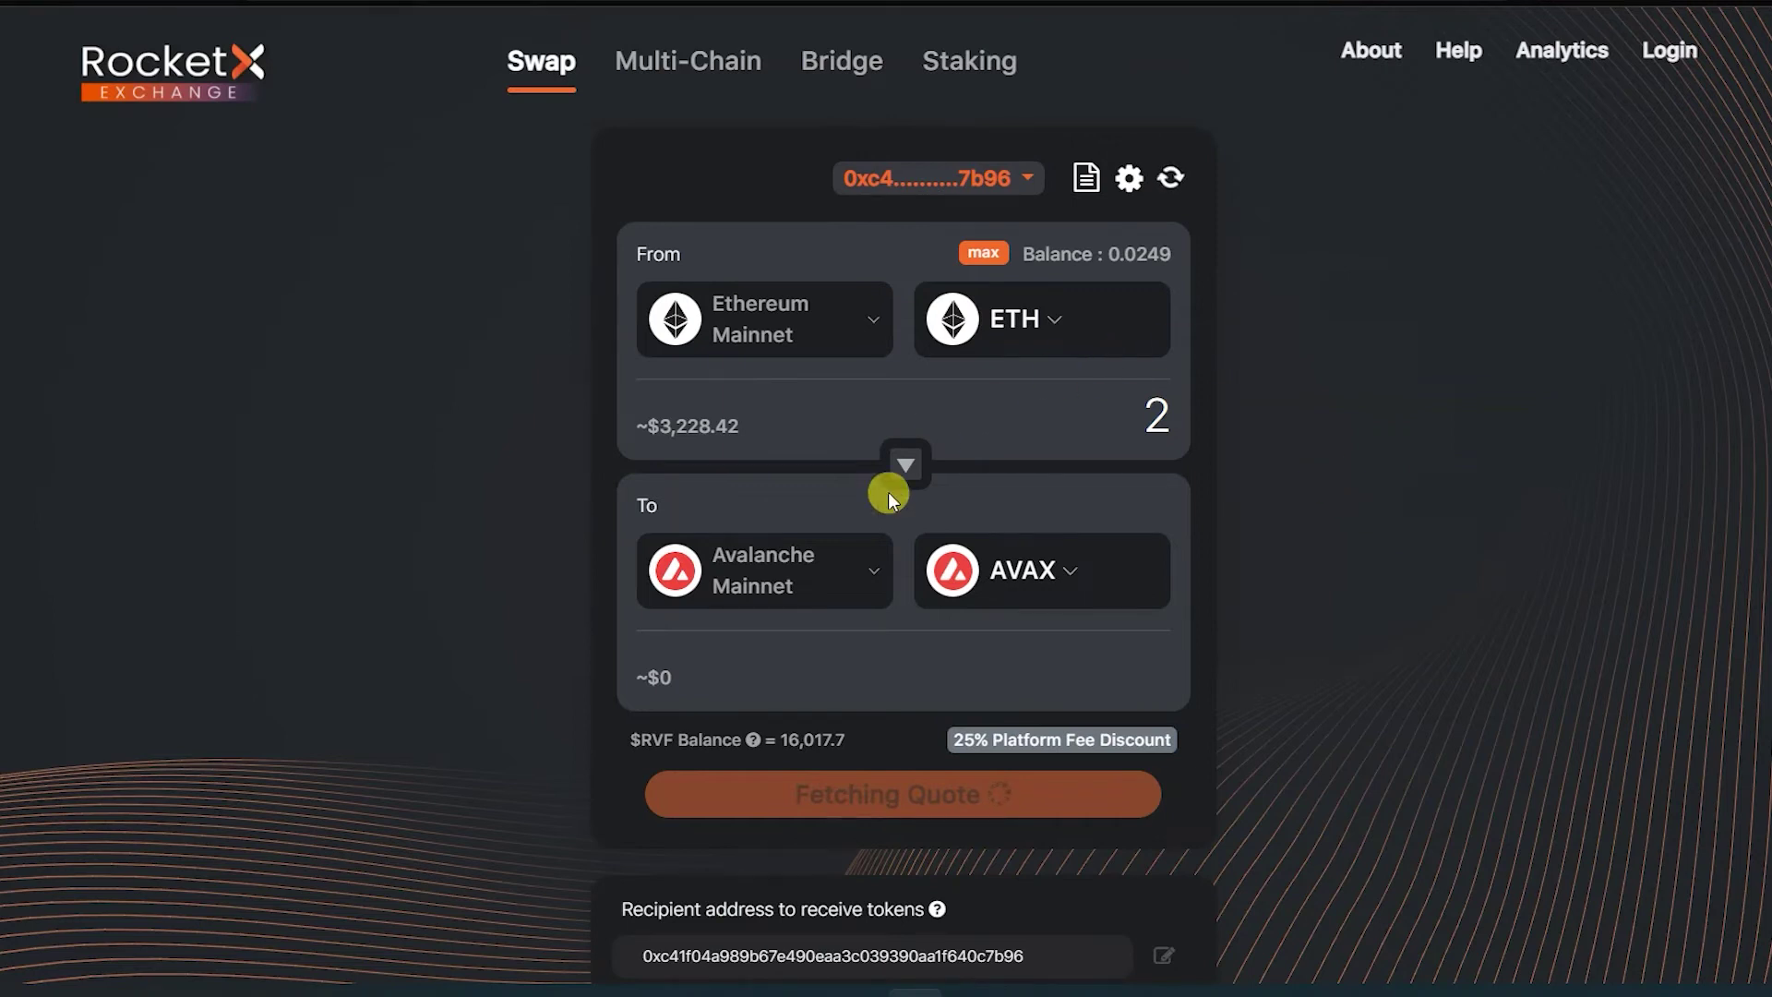
left_click(1048, 321)
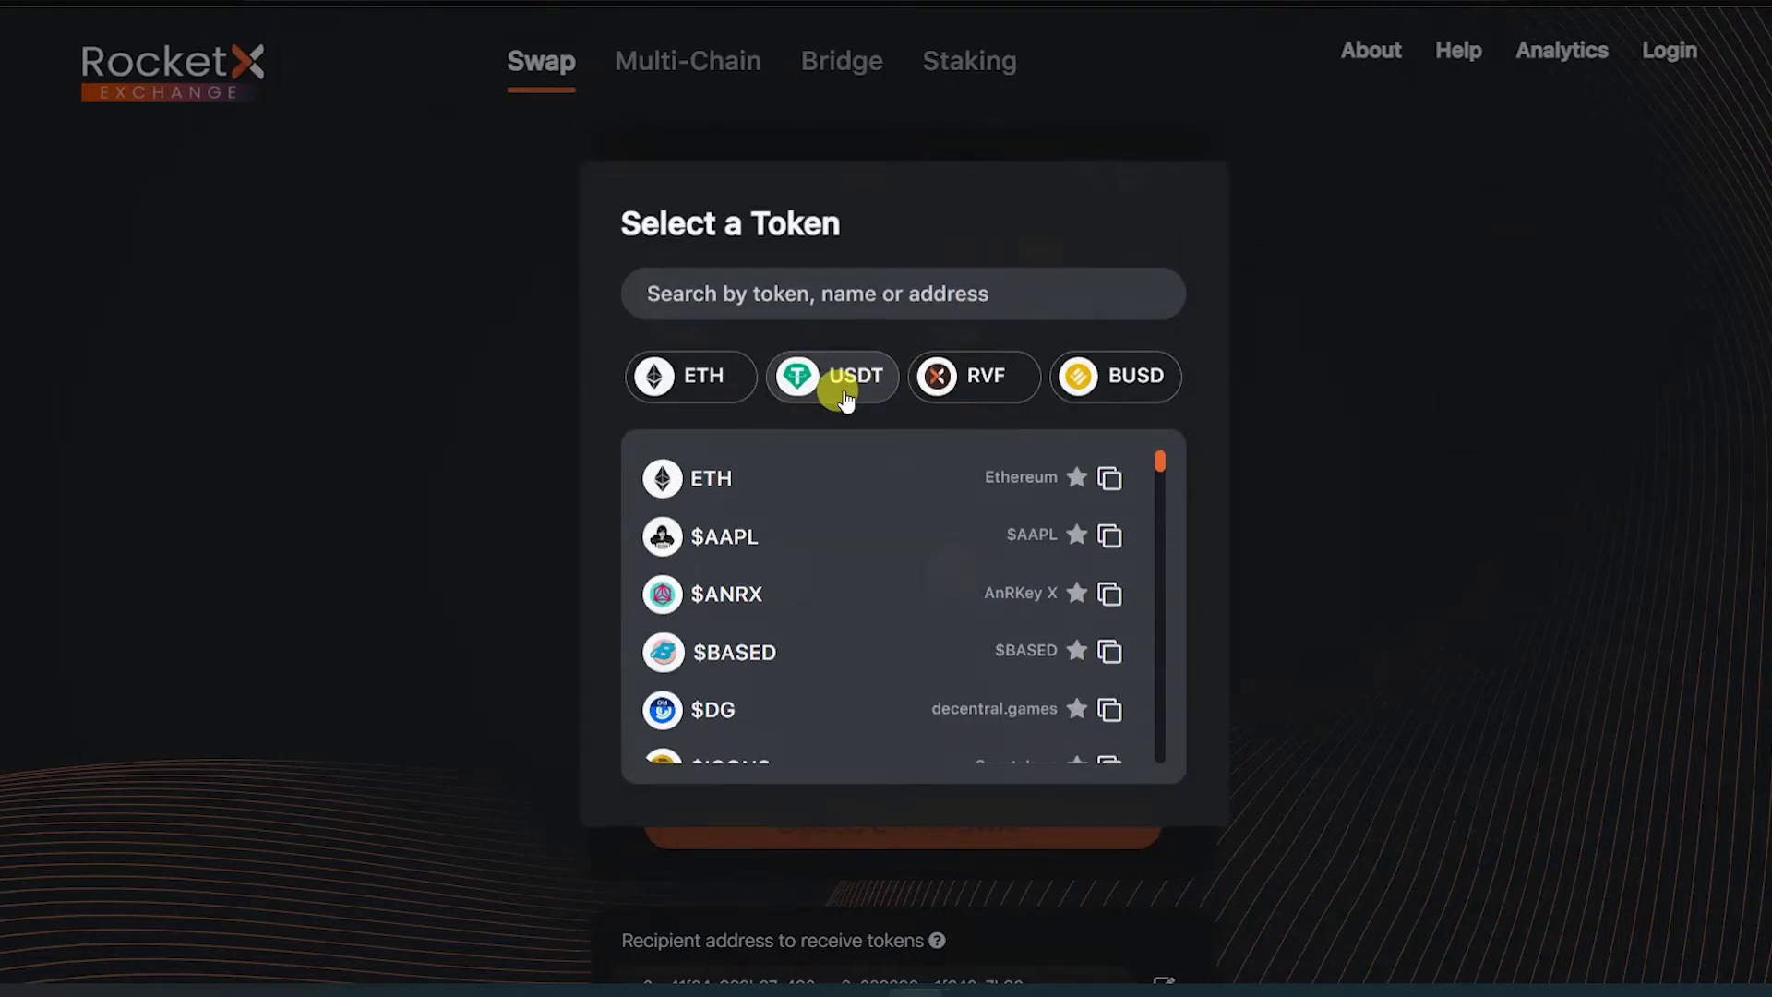
Send USDT on Ethereum Mainnet and receive USDT on Avalanche instead of AVAX
left_click(844, 393)
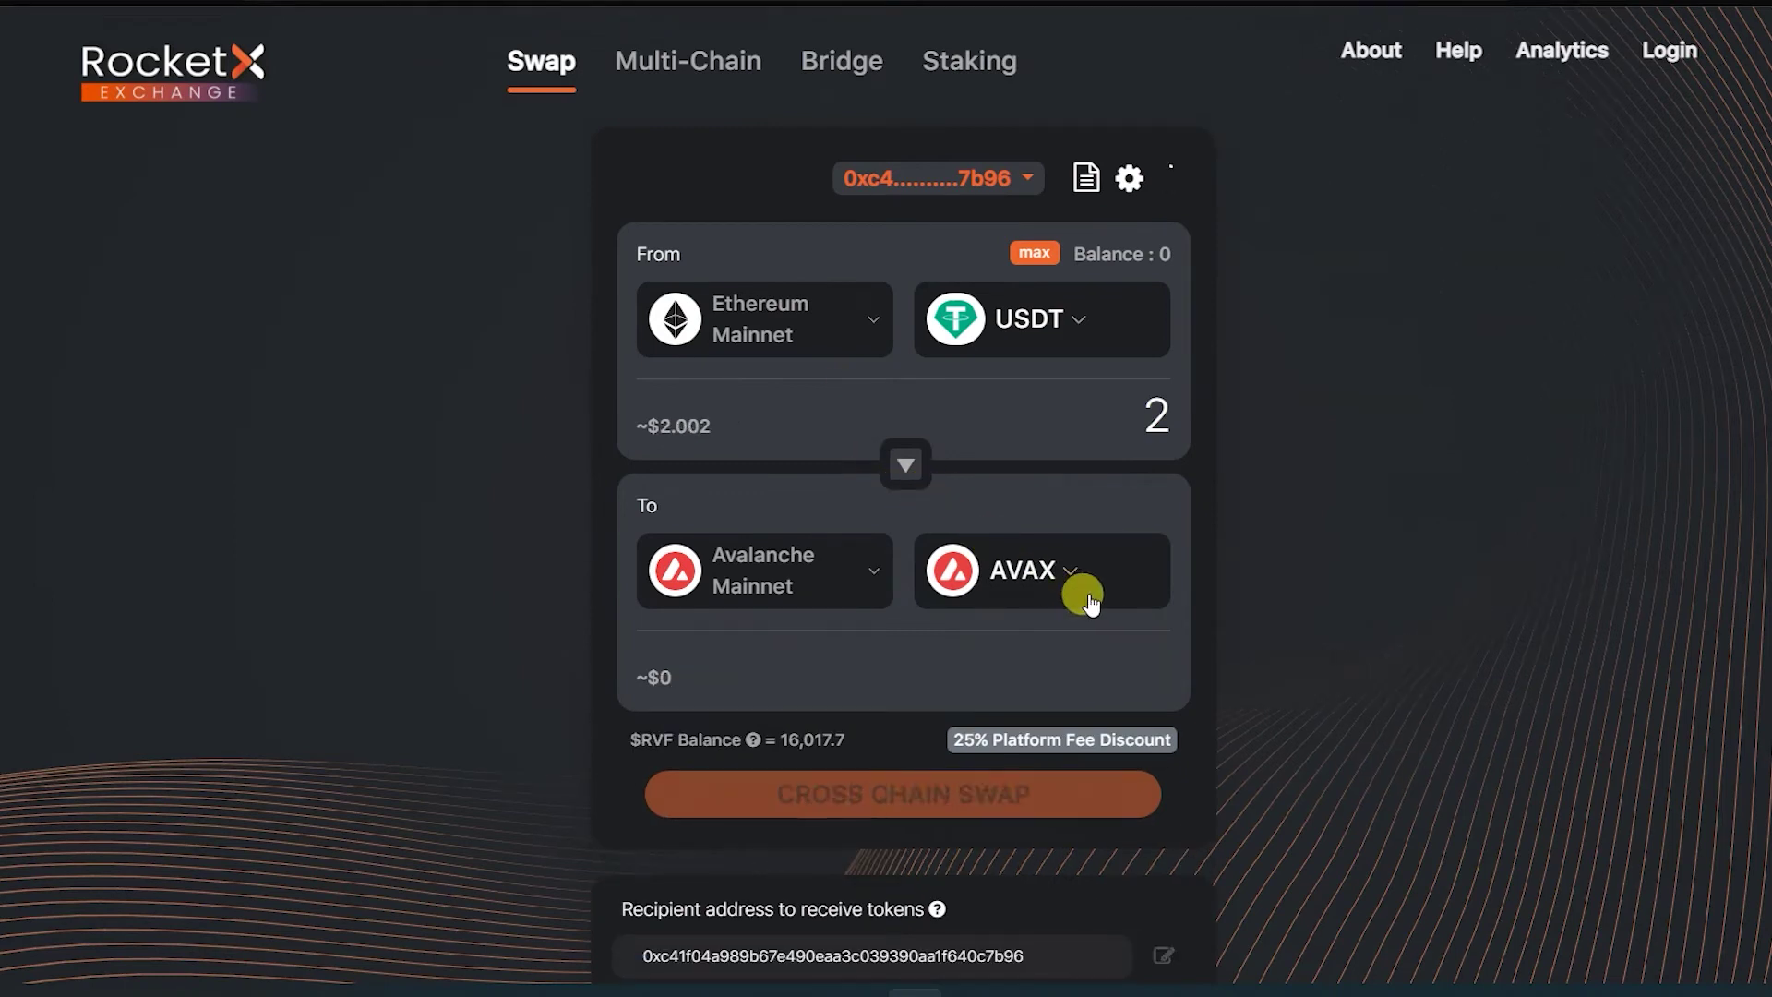
left_click(1060, 572)
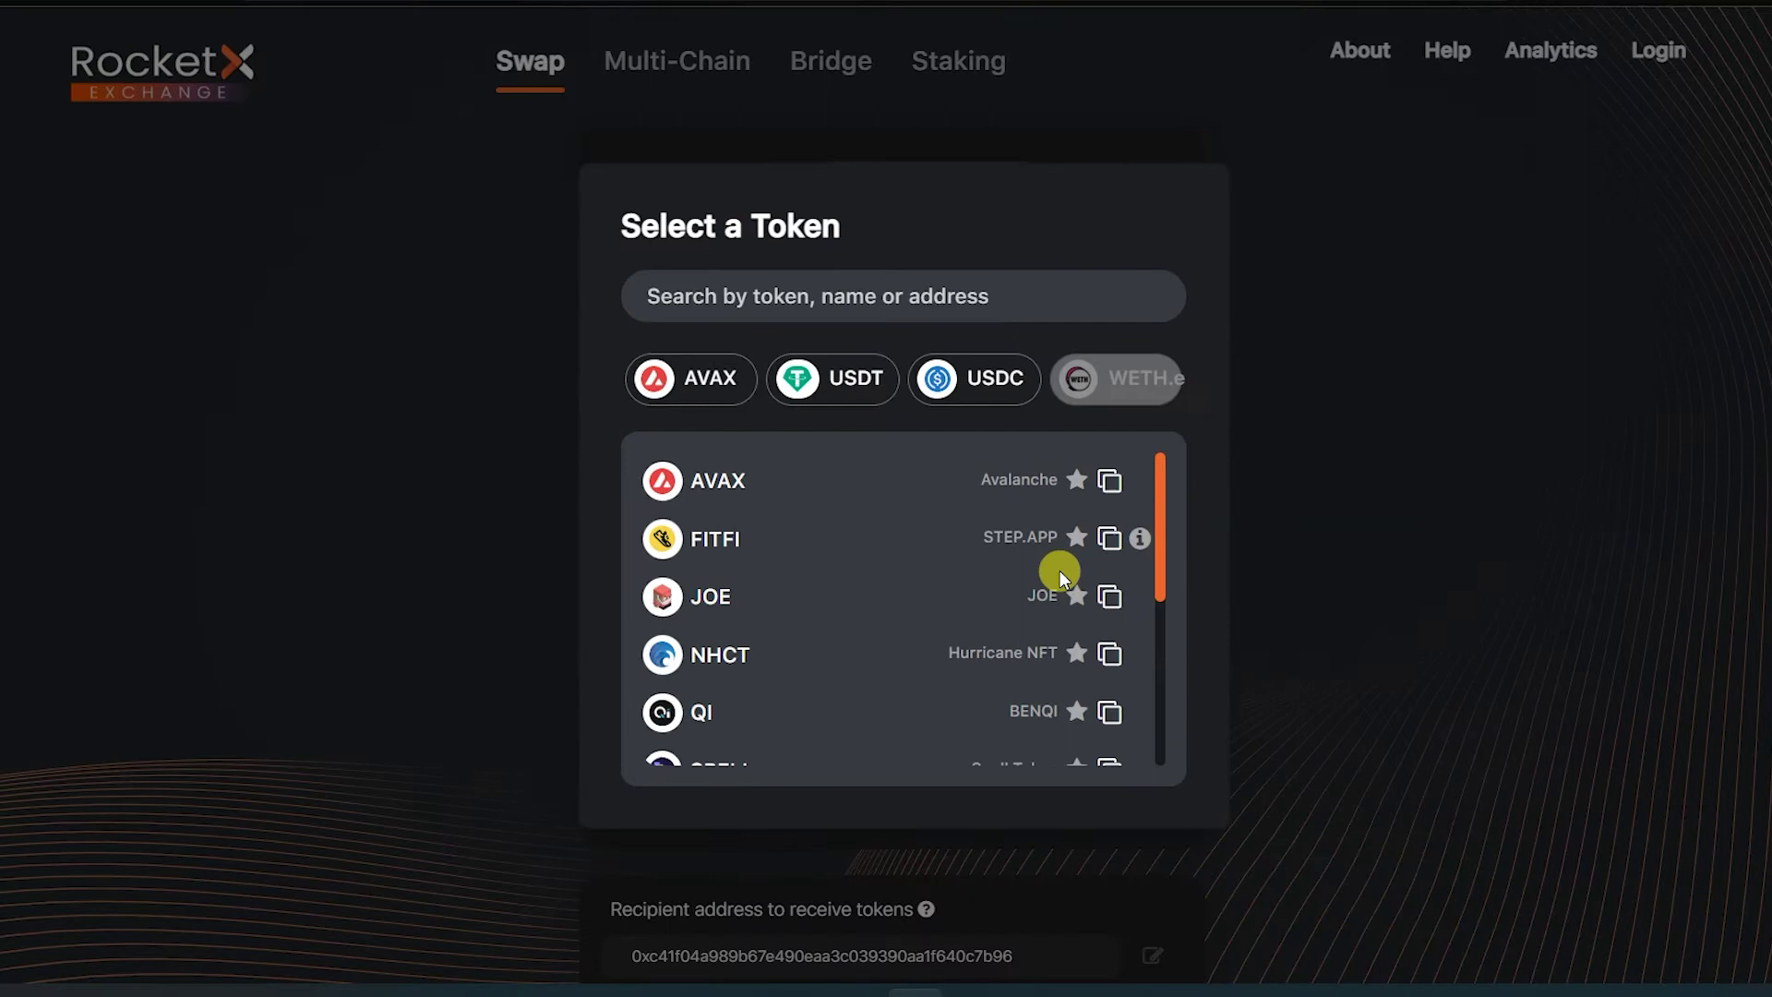
left_click(842, 389)
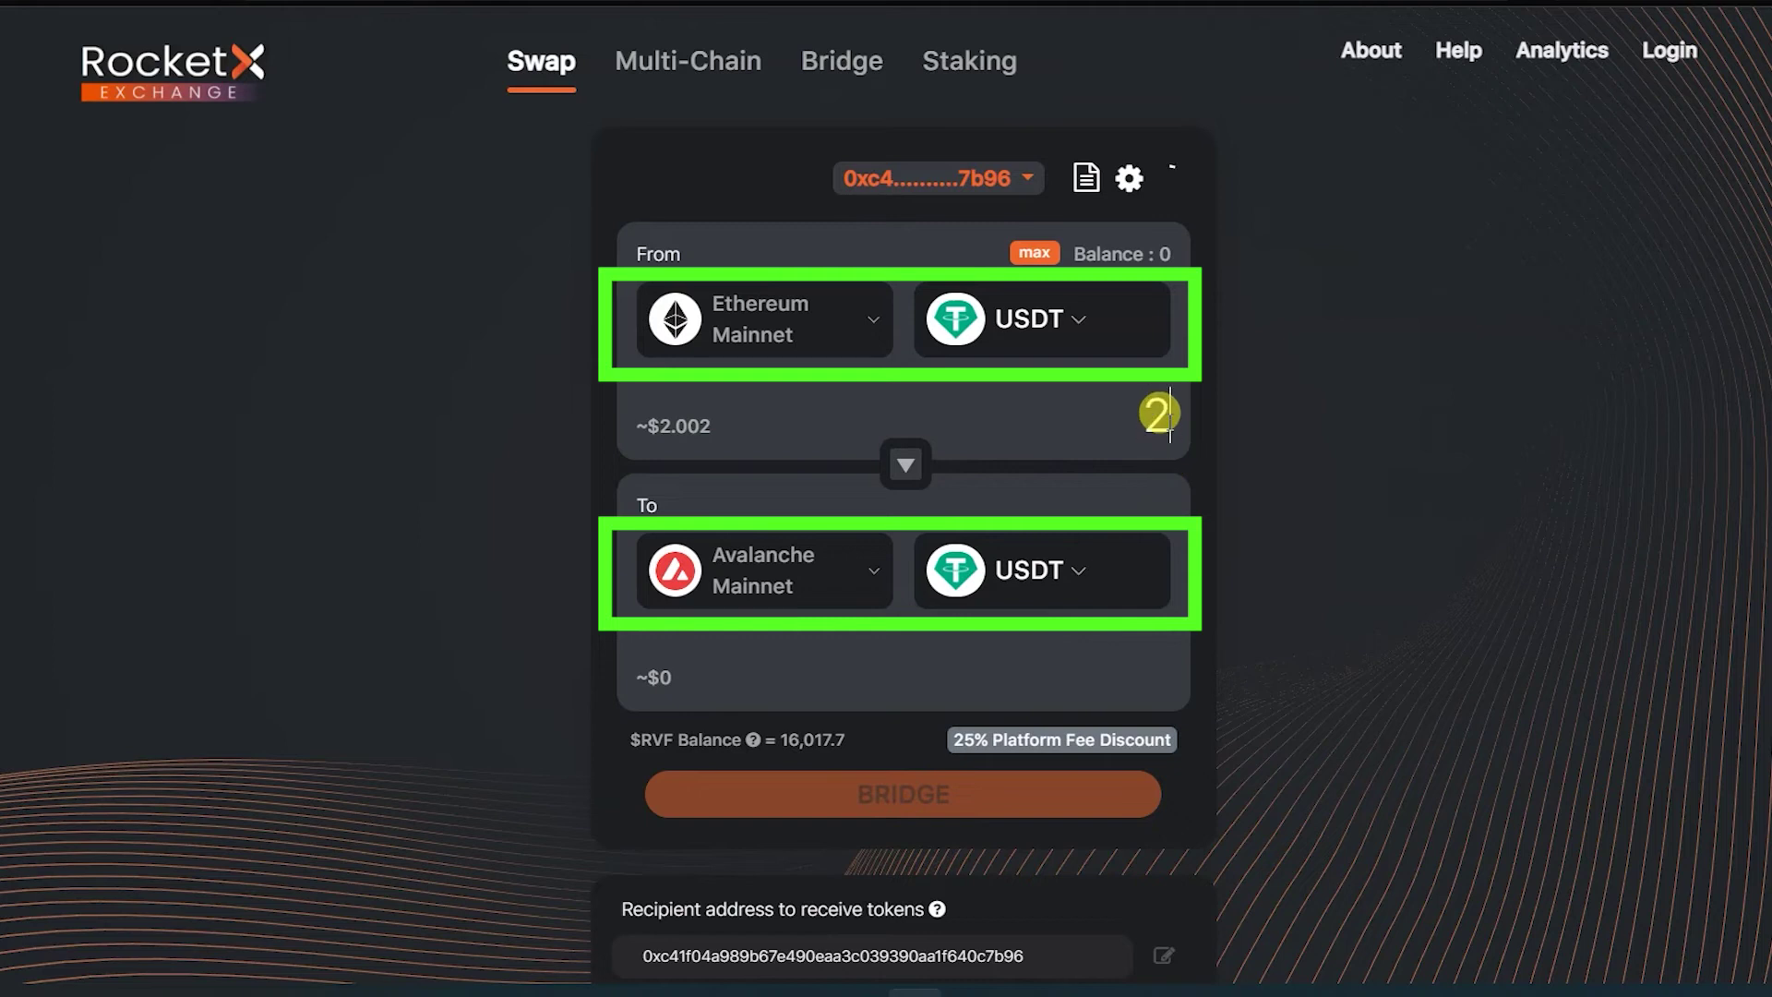
type("000")
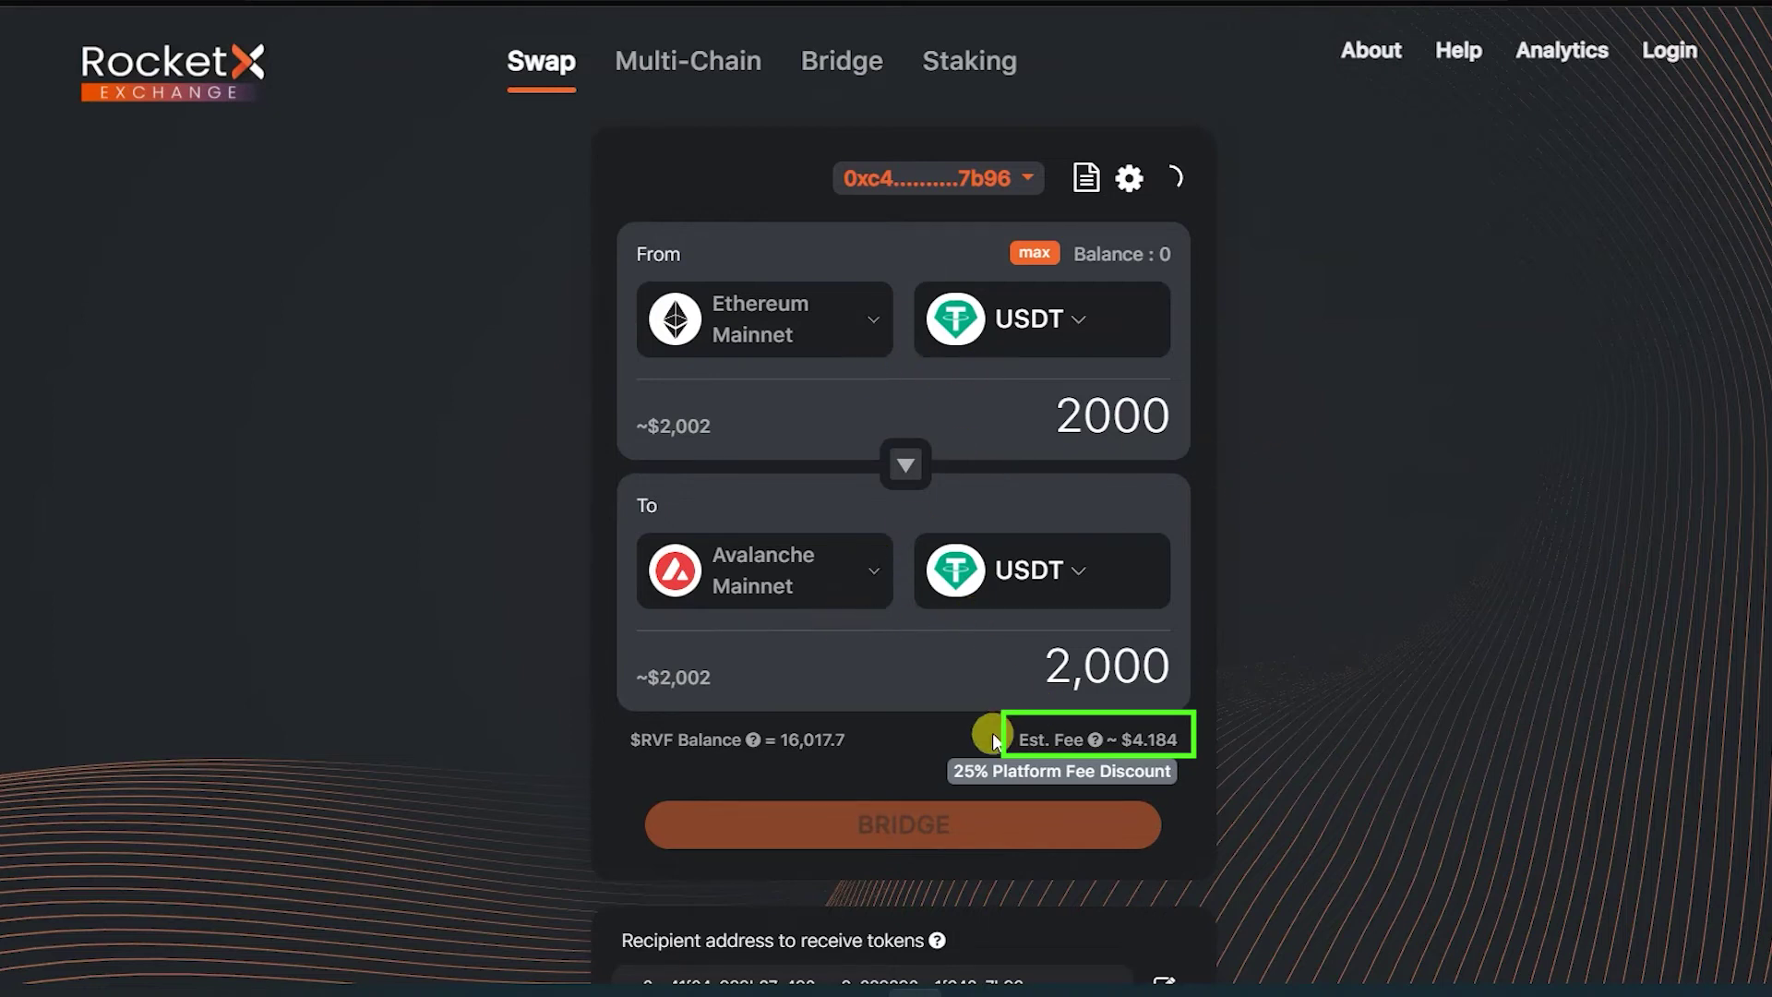
scroll(1184, 750, "down", 3)
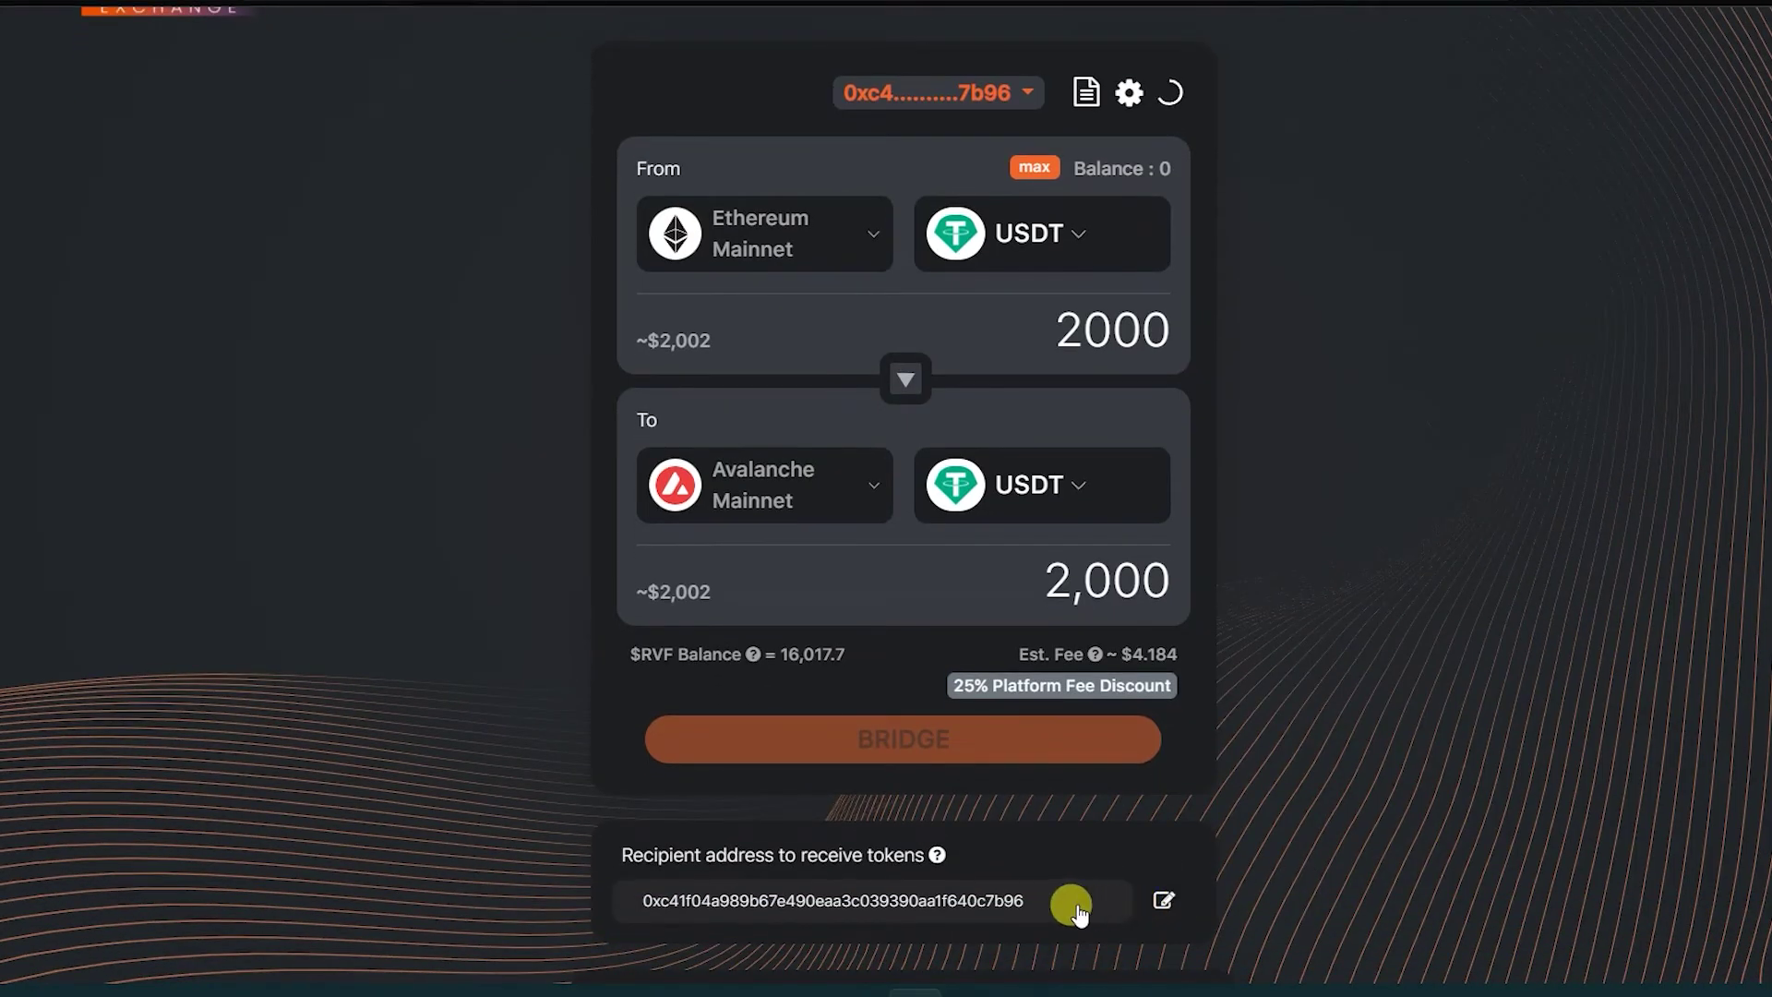
left_click(1163, 900)
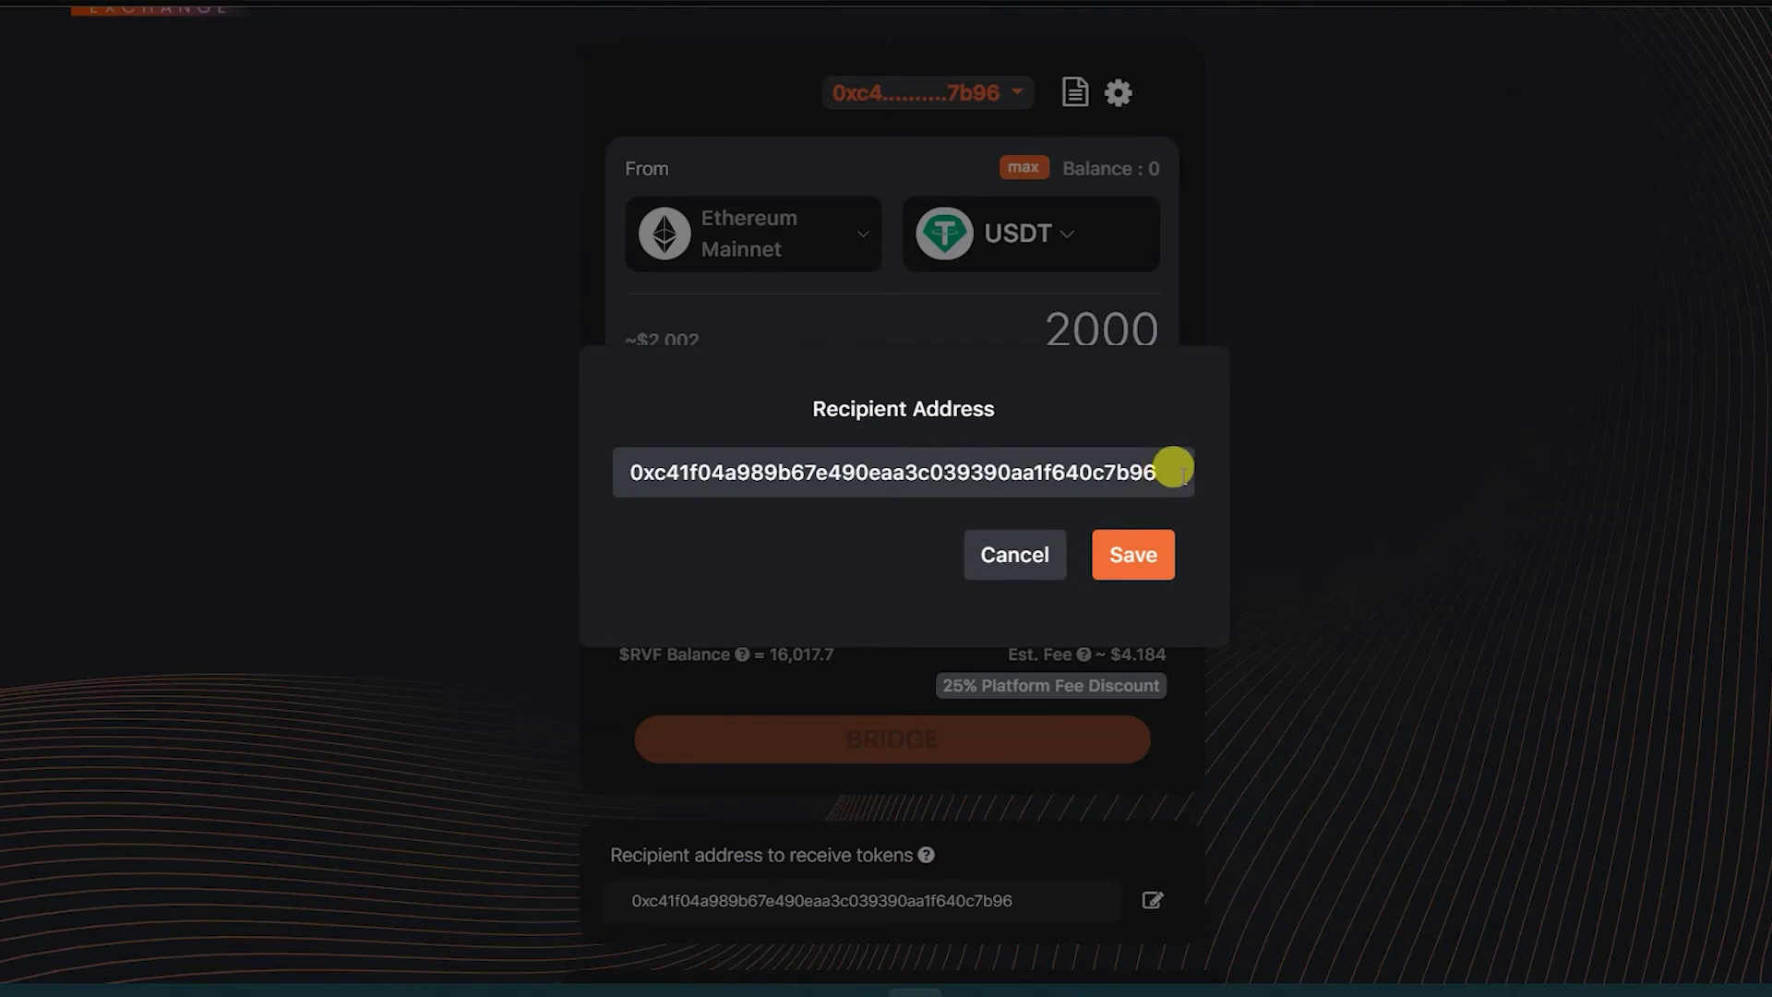
left_click(1045, 556)
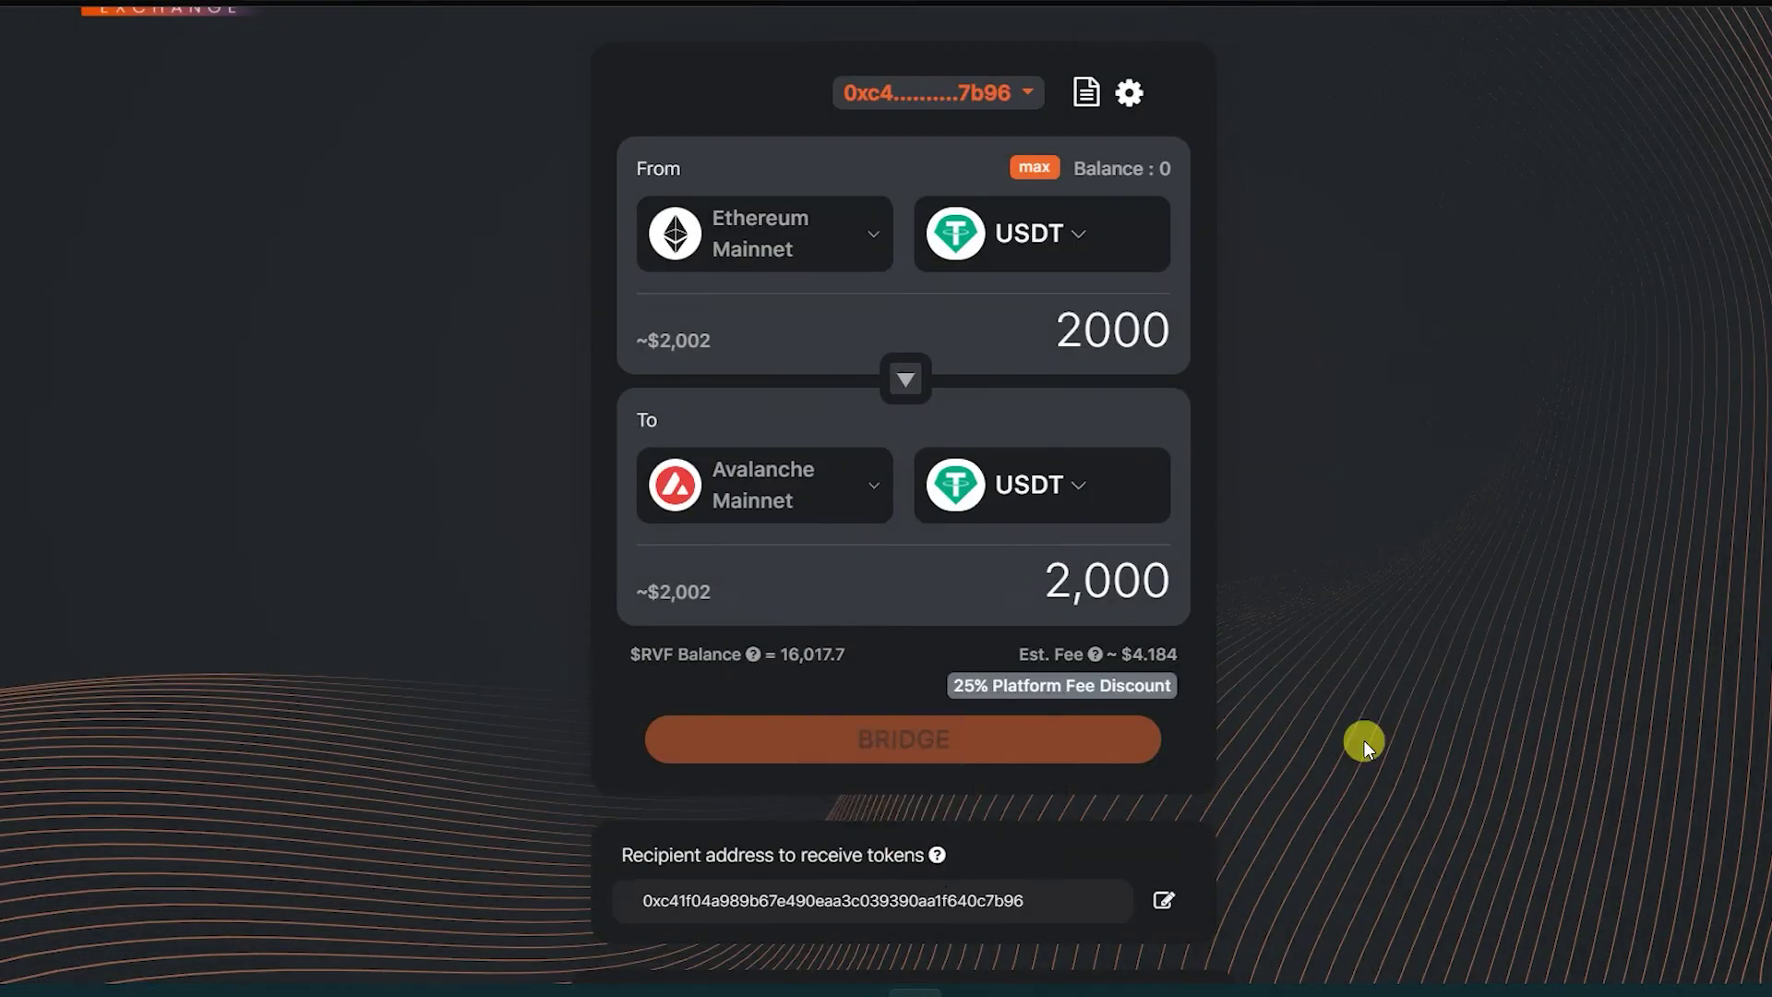